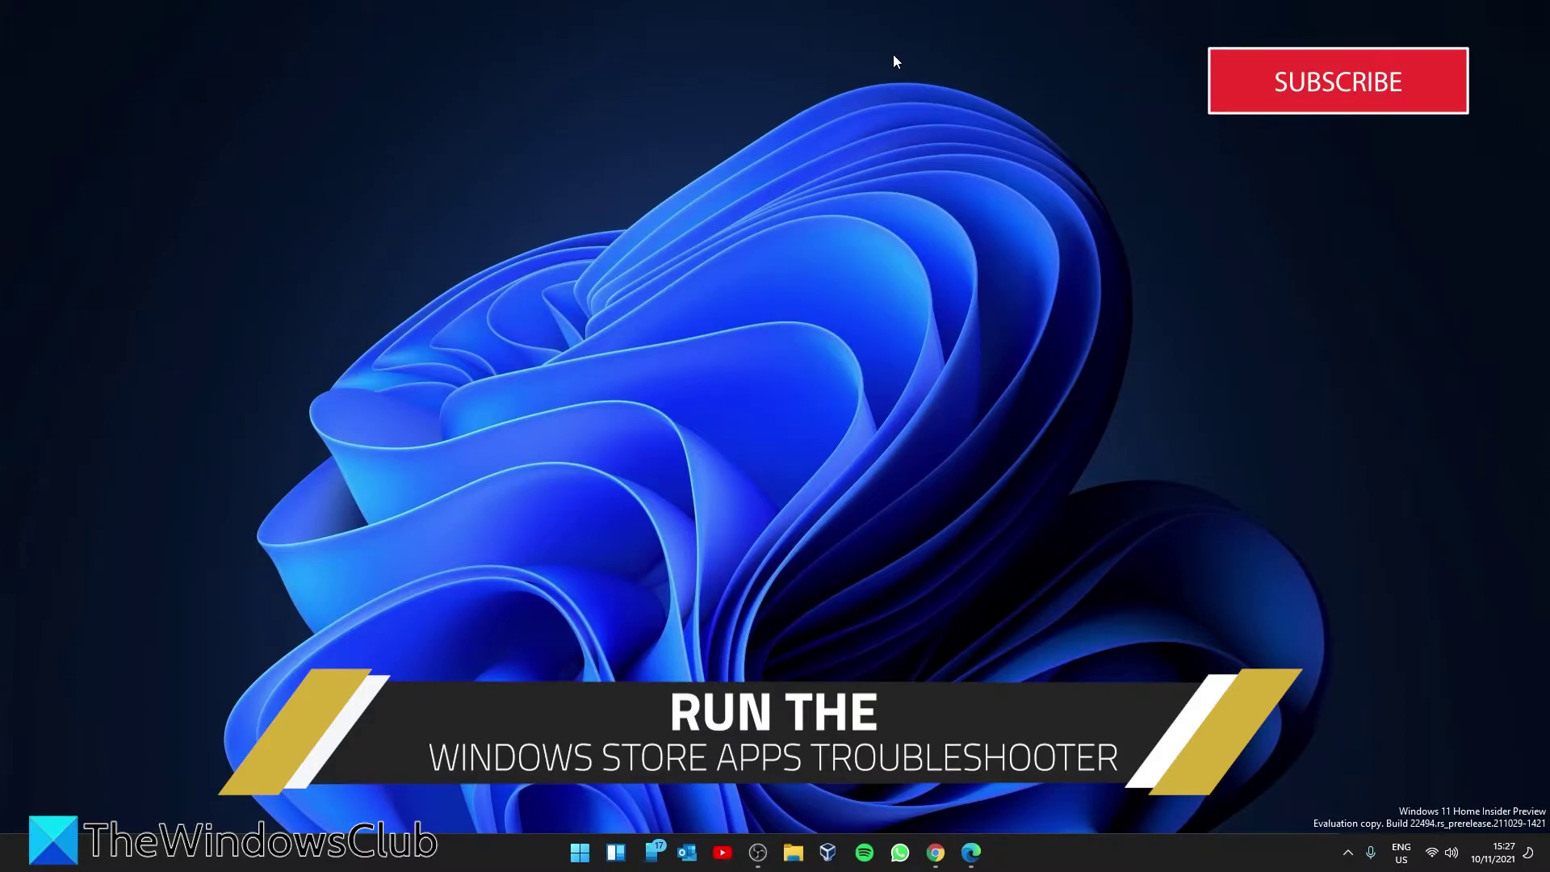
In Settings, go to System > Troubleshoot > Other trouble-shooters.
left_click(590, 856)
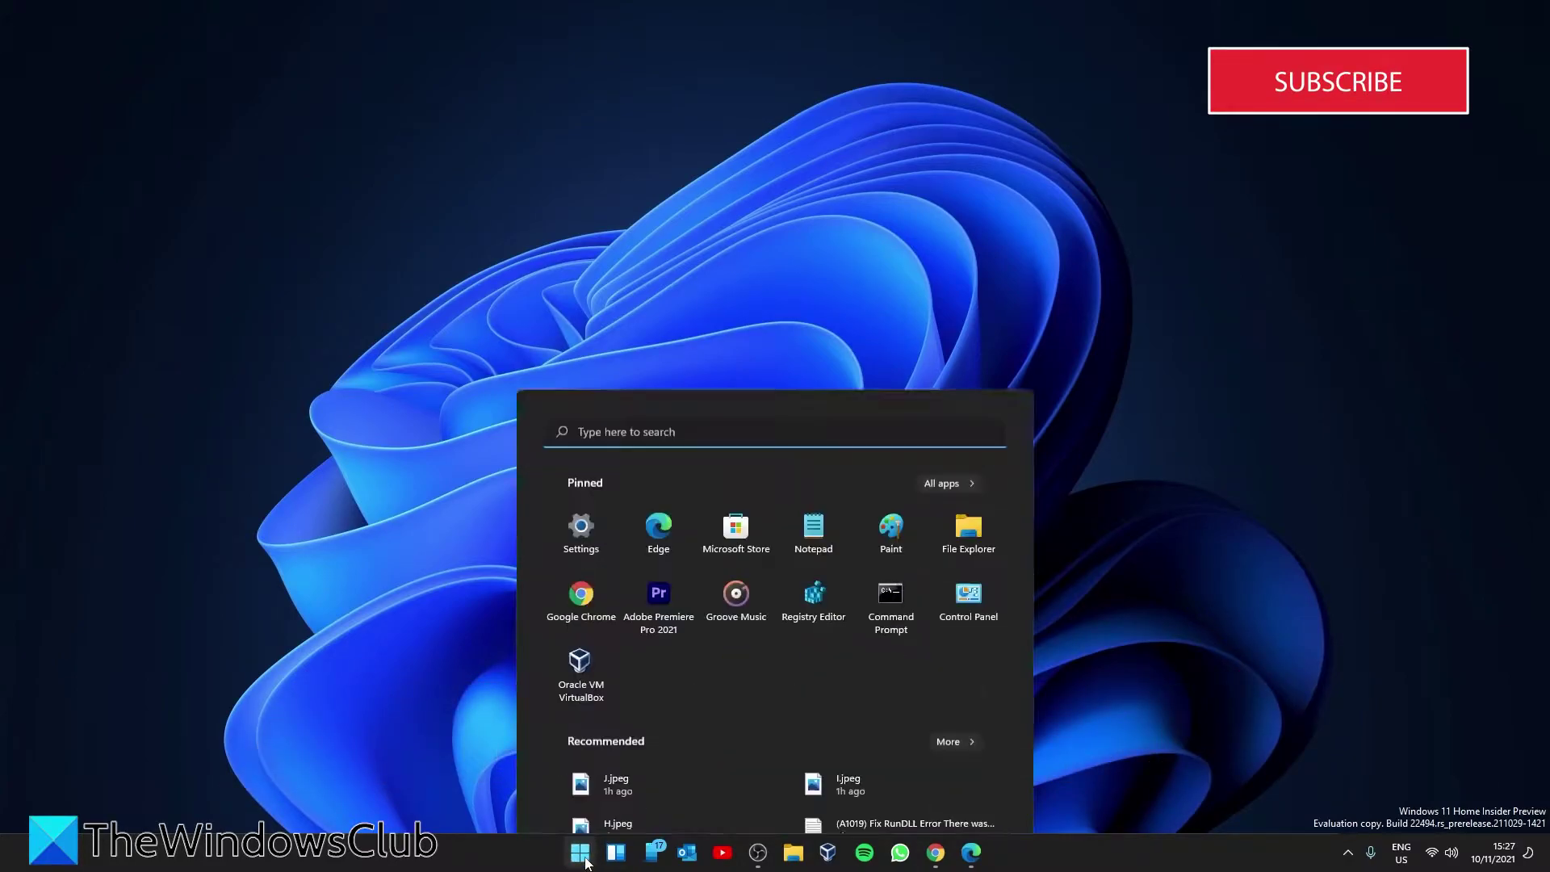
left_click(578, 399)
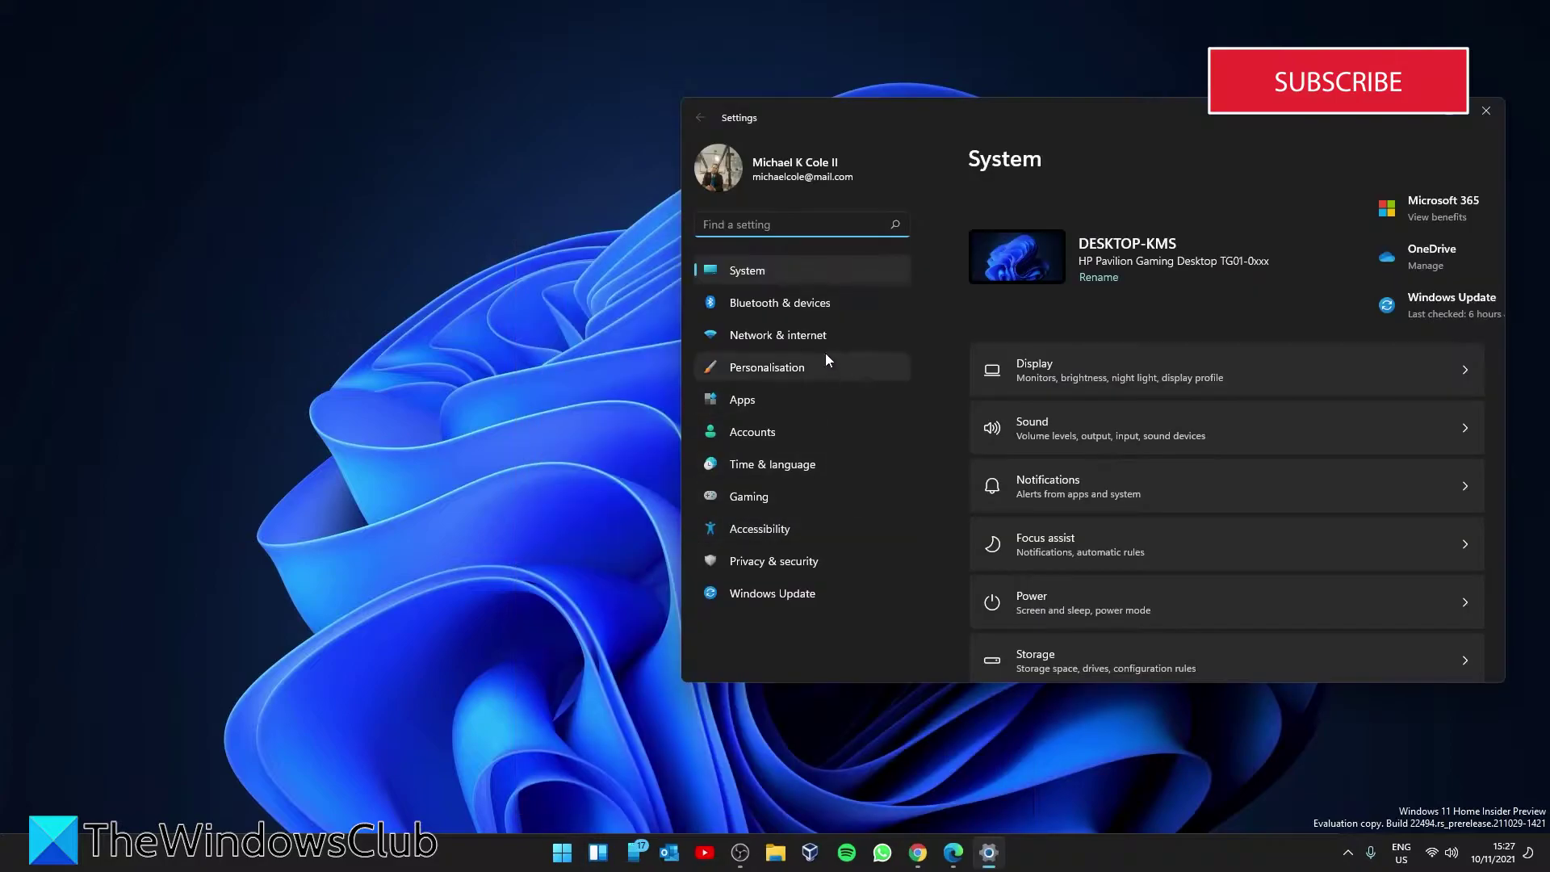
scroll(1073, 520, "down", 3)
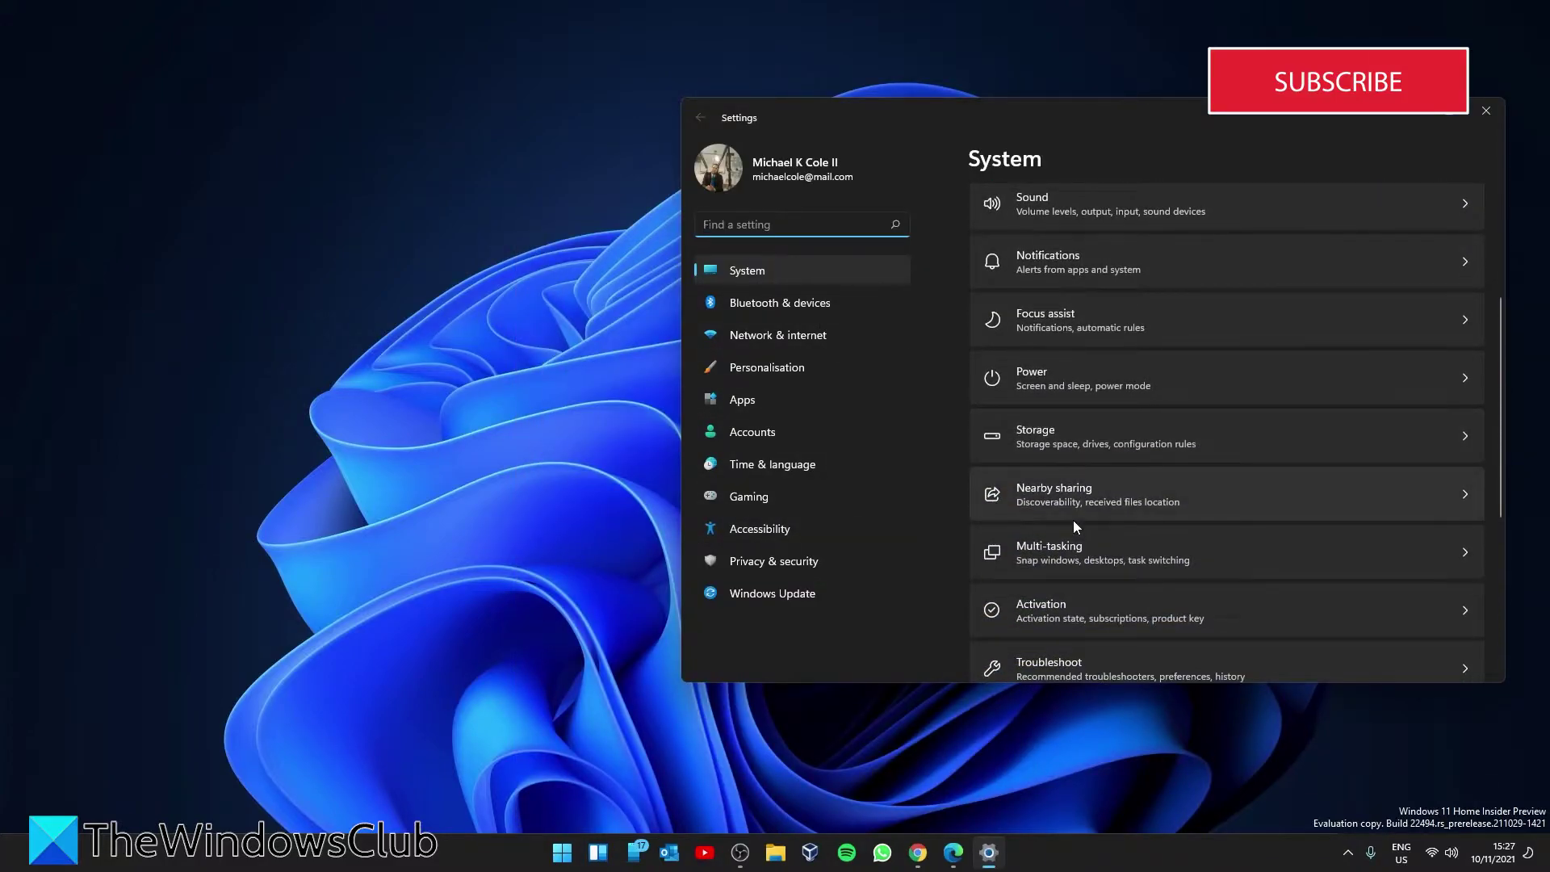
scroll(1073, 520, "down", 3)
left_click(1179, 523)
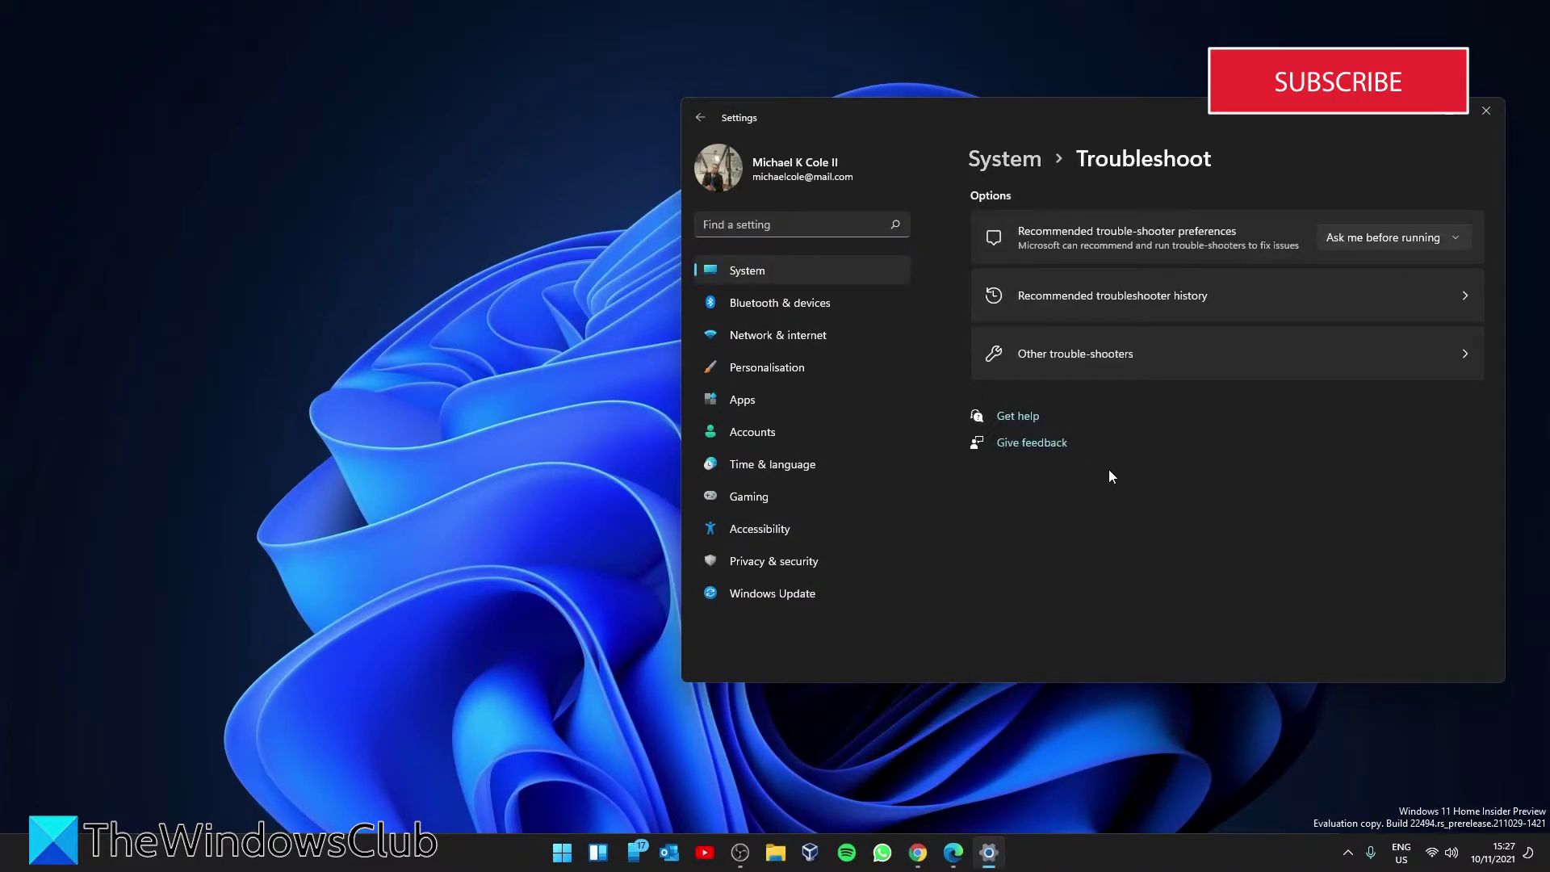
left_click(1461, 357)
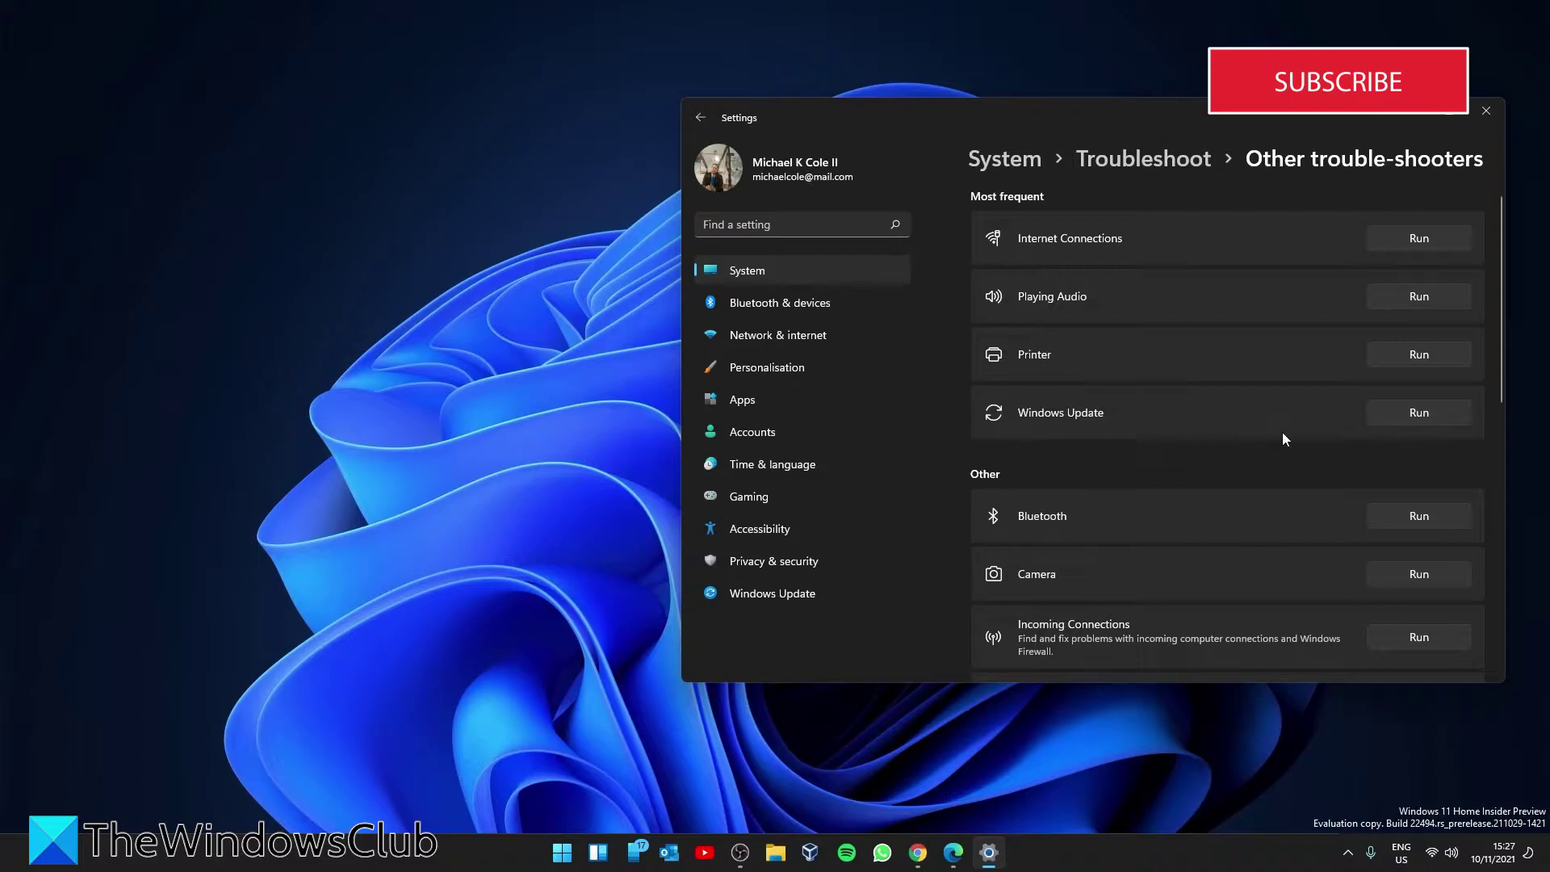
Run the Windows Store Apps troubleshooter, cancel it, and close Settings.
scroll(1283, 433, "down", 5)
scroll(1286, 440, "down", 2)
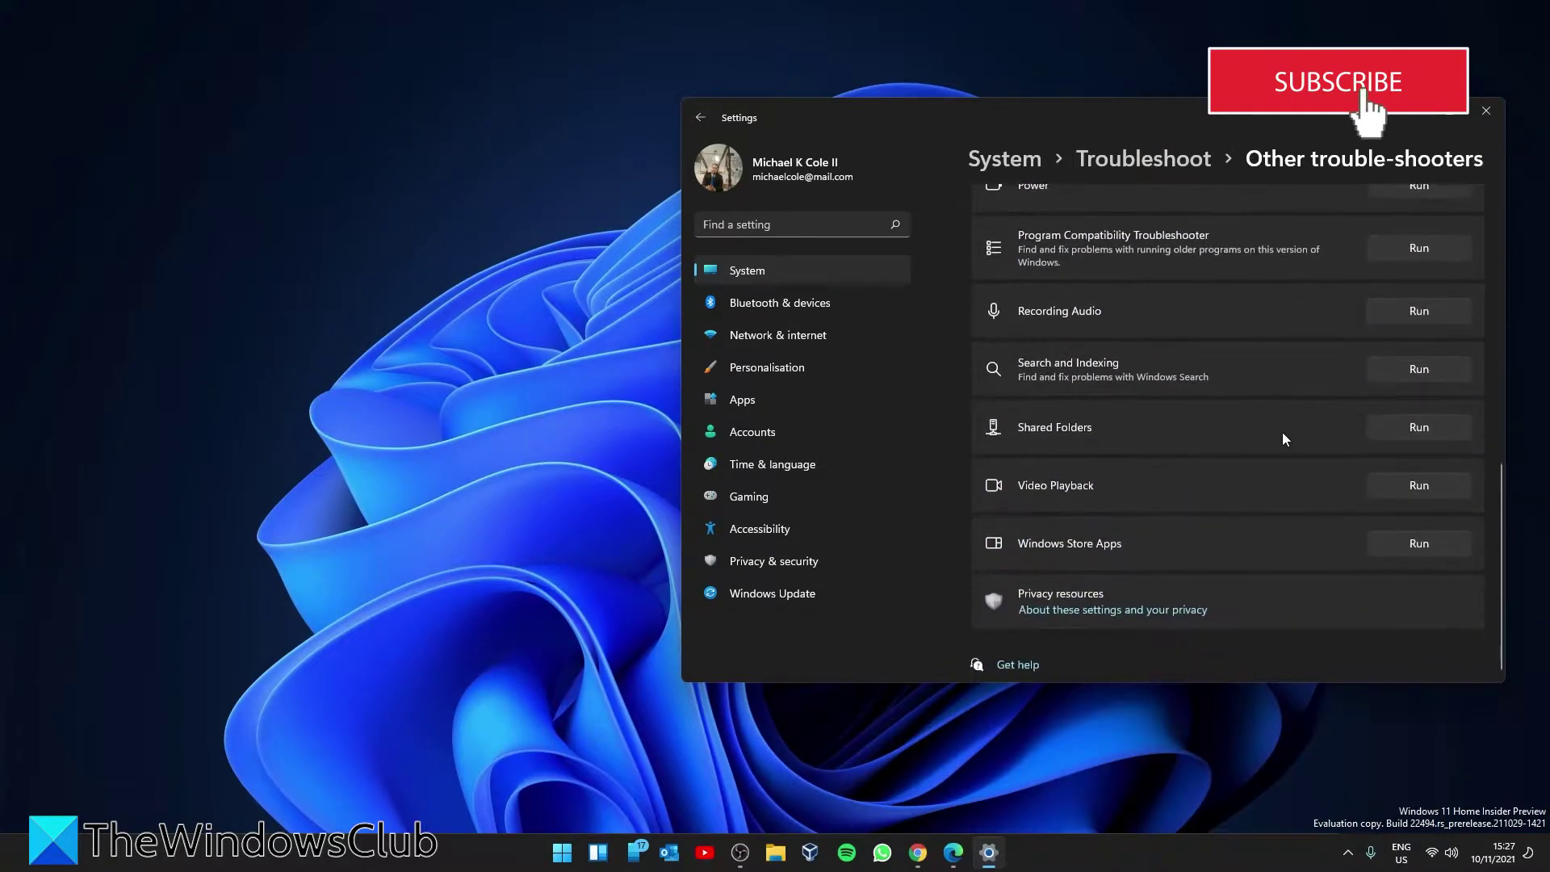
left_click(1417, 543)
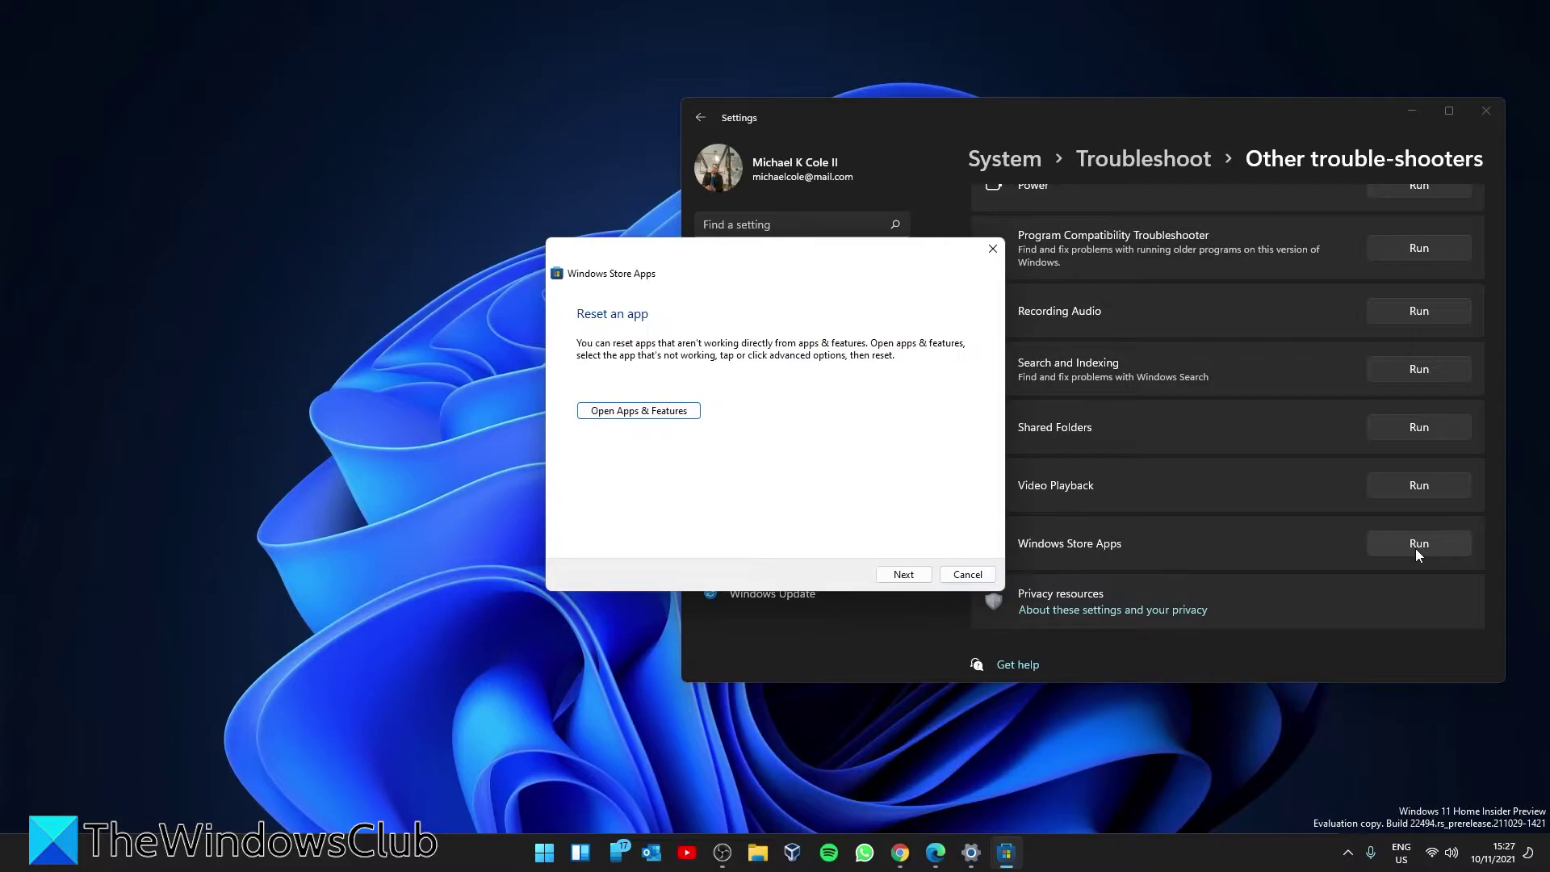
left_click(967, 576)
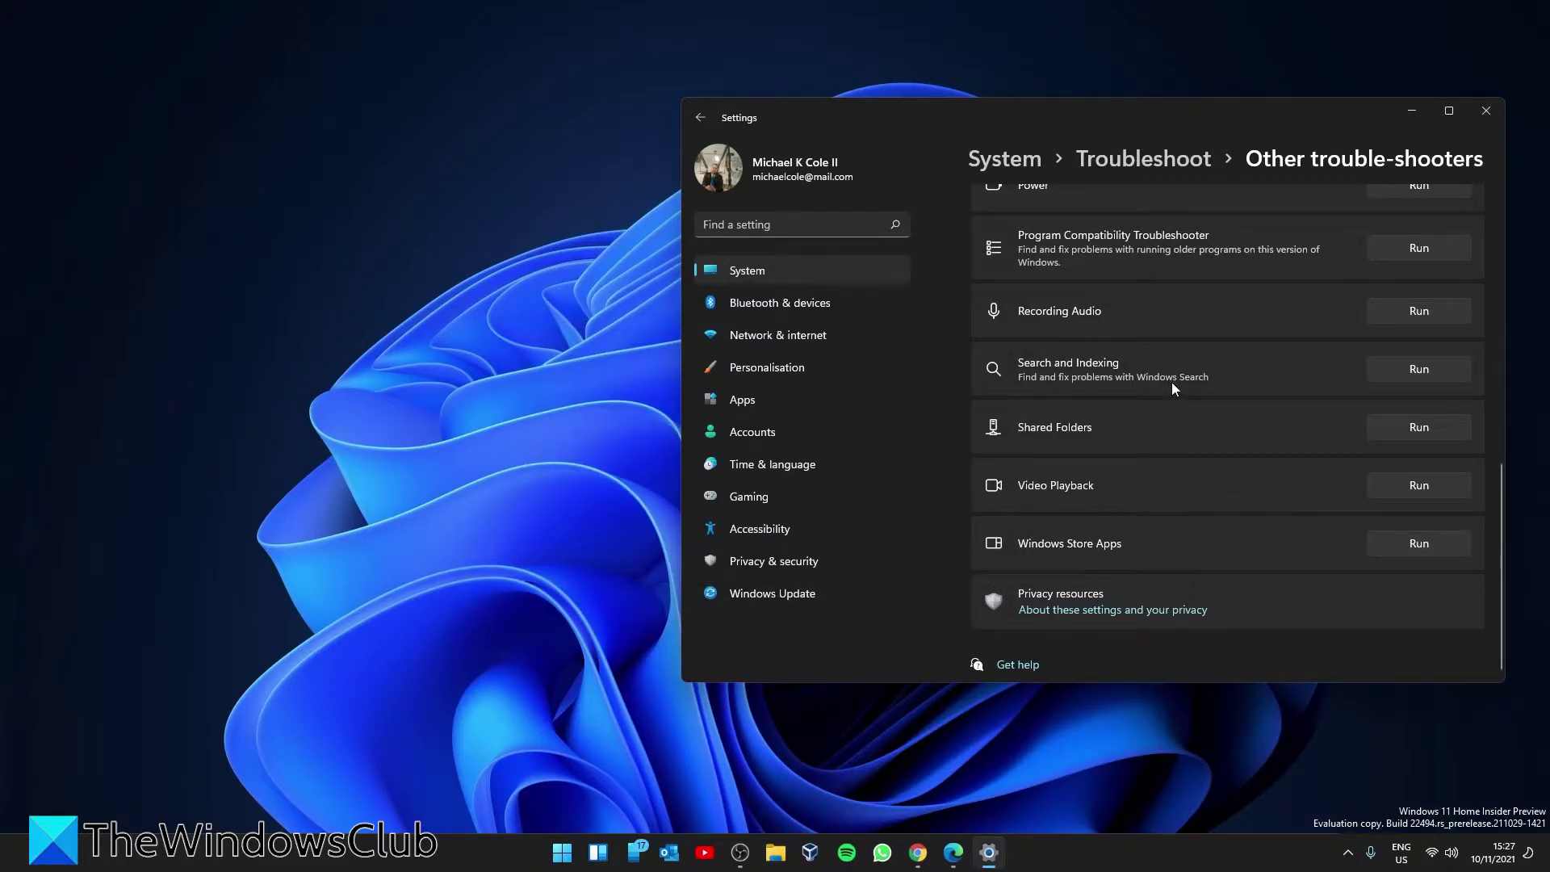
left_click(1487, 115)
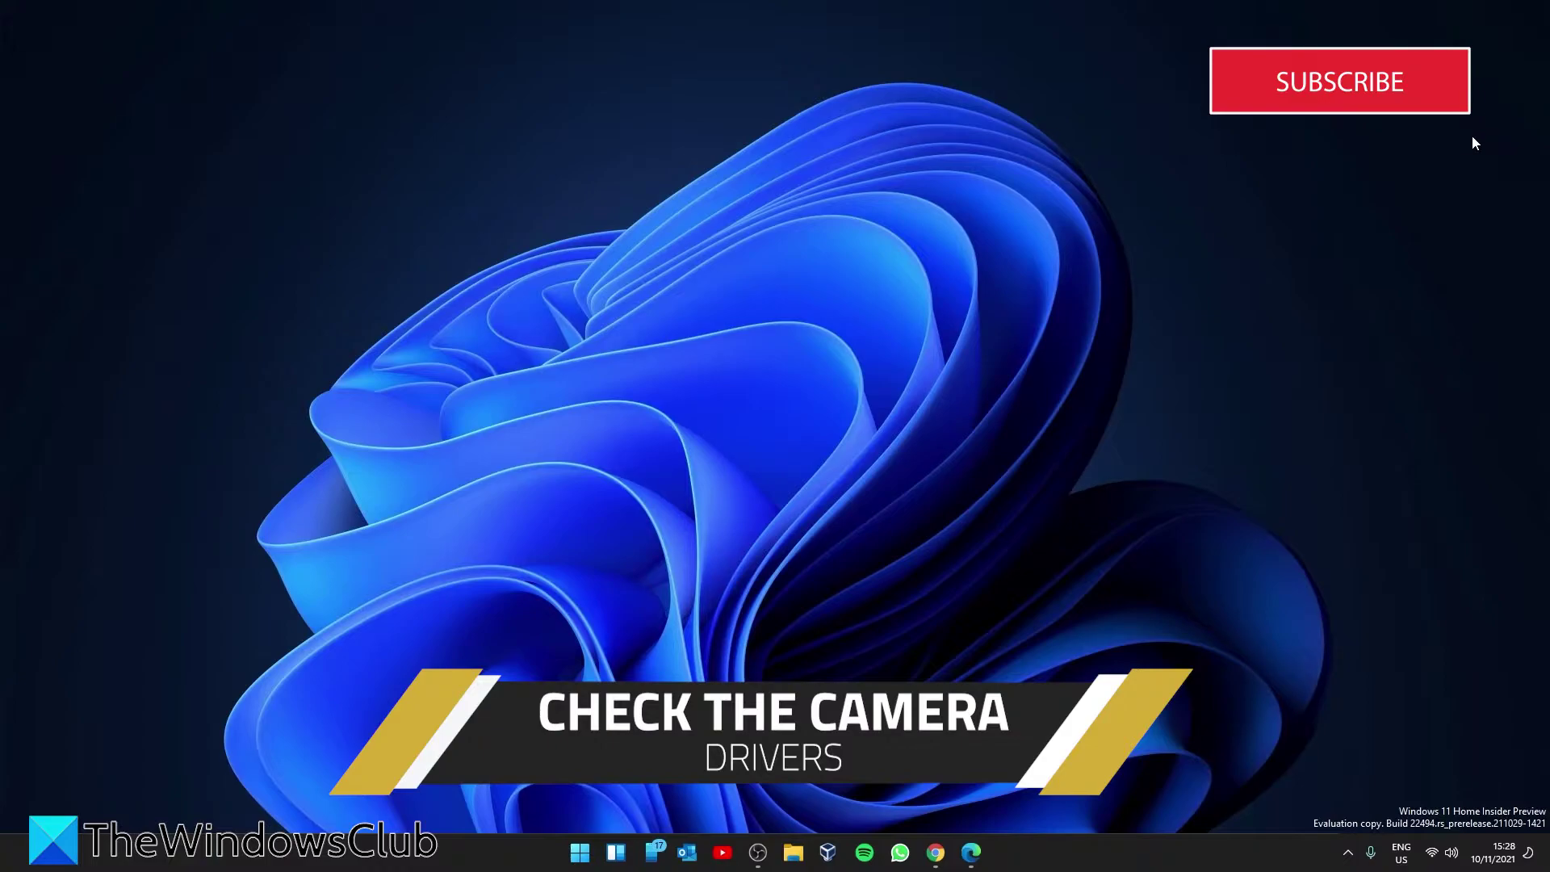
Open Device Manager and expand Cameras to show the TIGA Device camera.
right_click(580, 852)
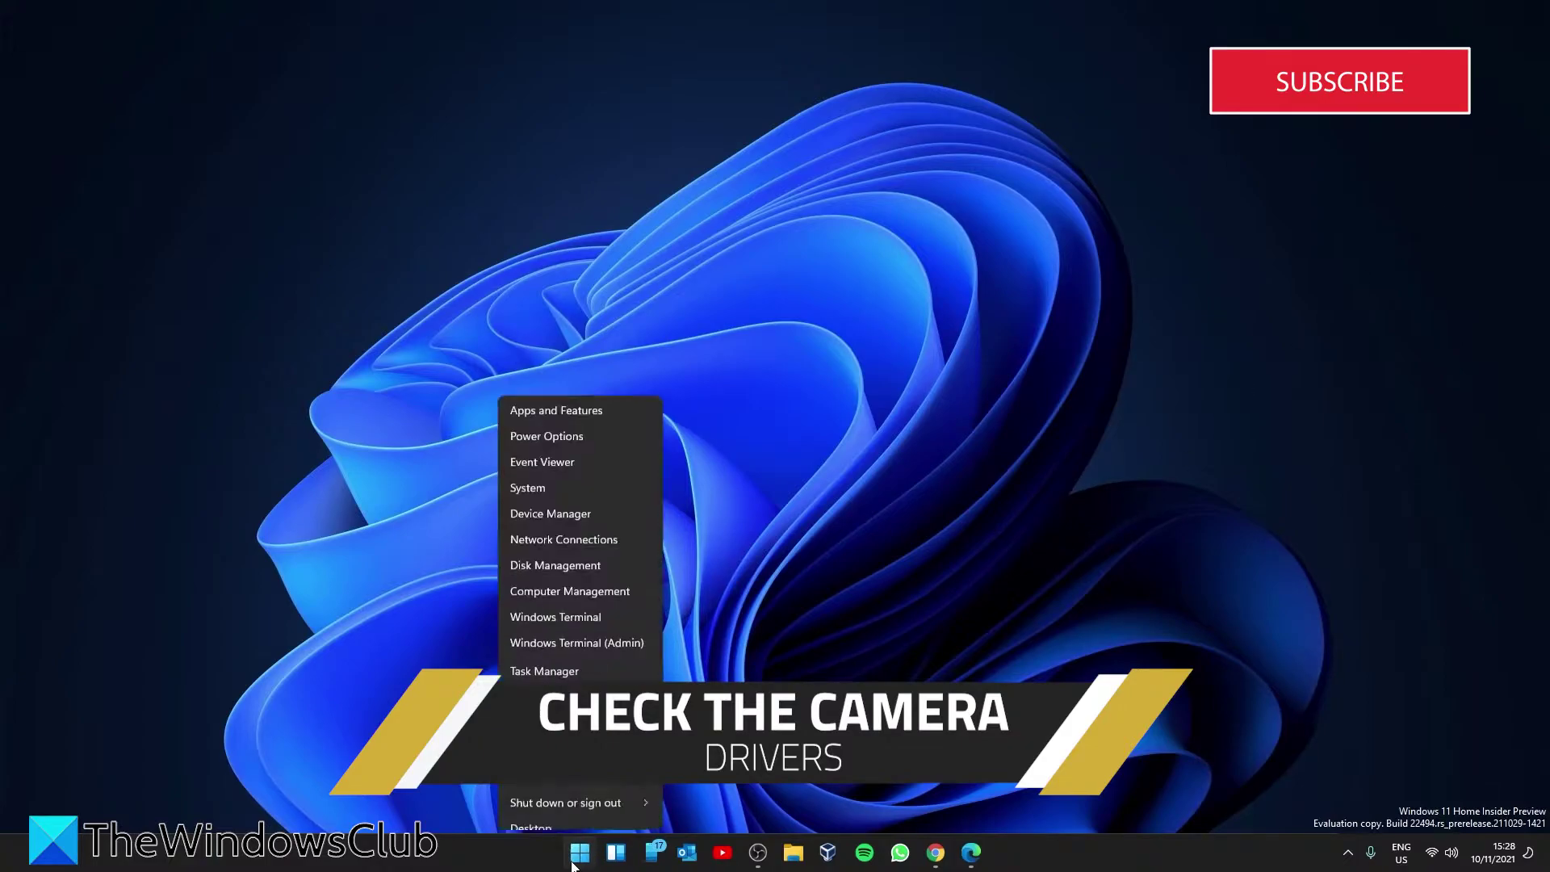
left_click(585, 514)
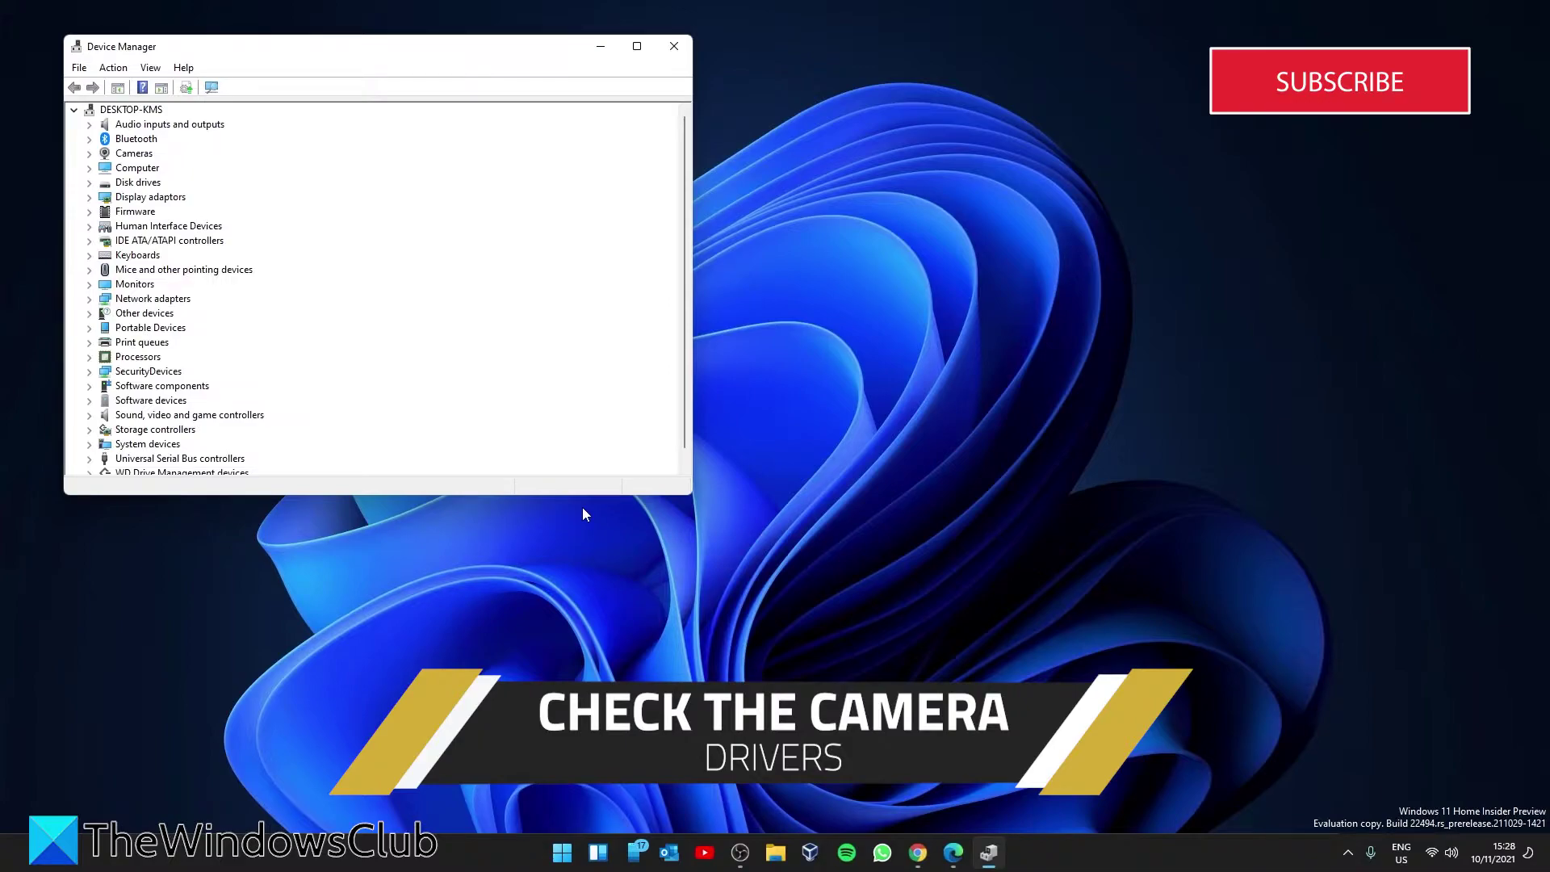
left_click(89, 154)
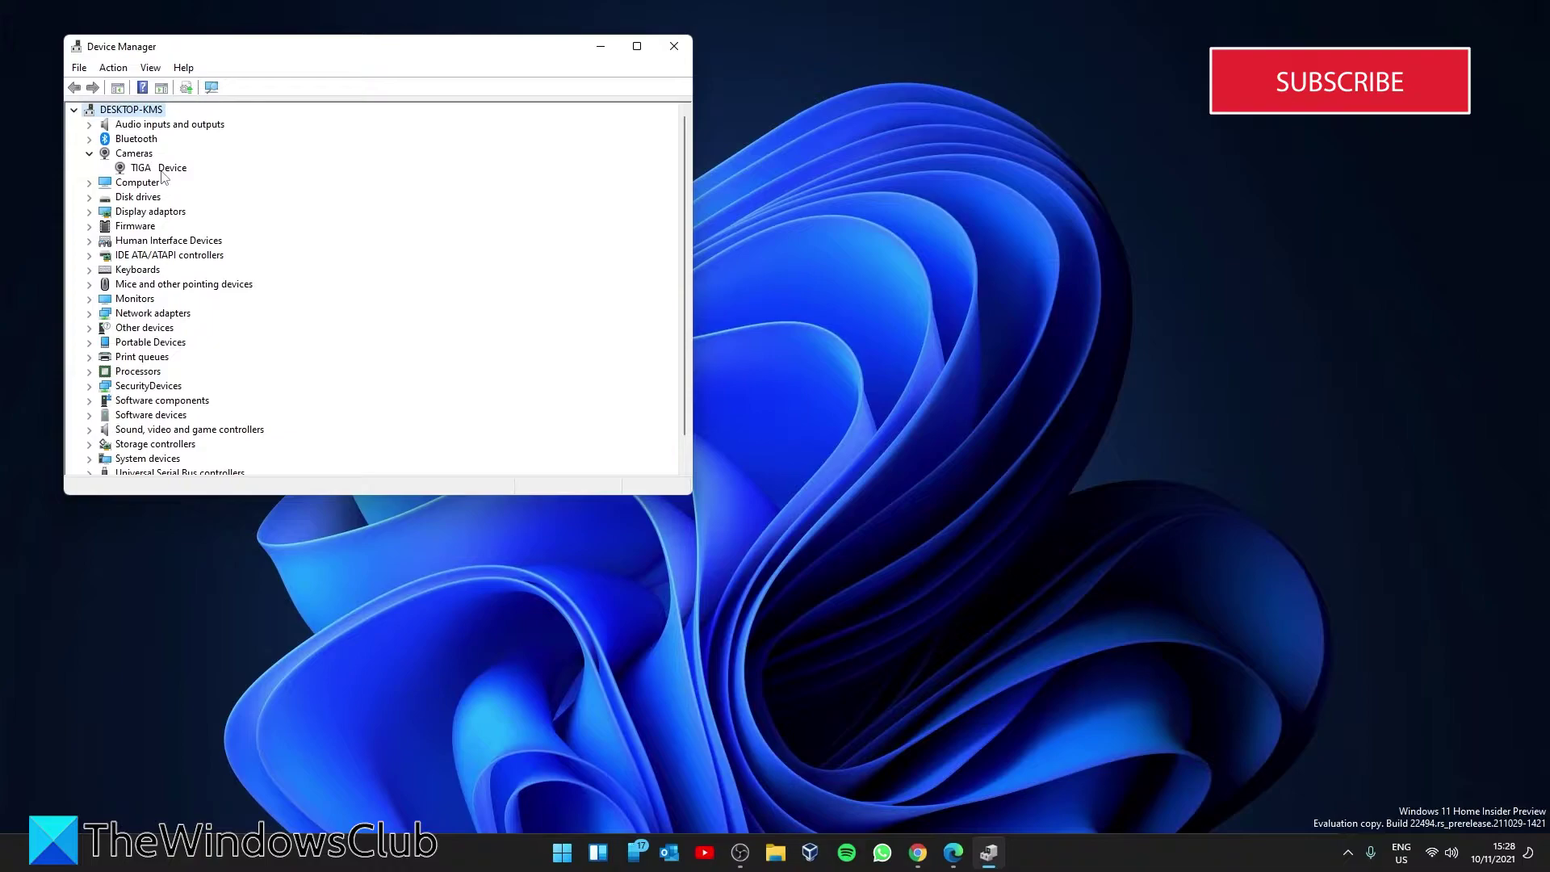
Uninstall the TIGA Device driver, rescan hardware to reinstall it, and close Device Manager.
right_click(161, 172)
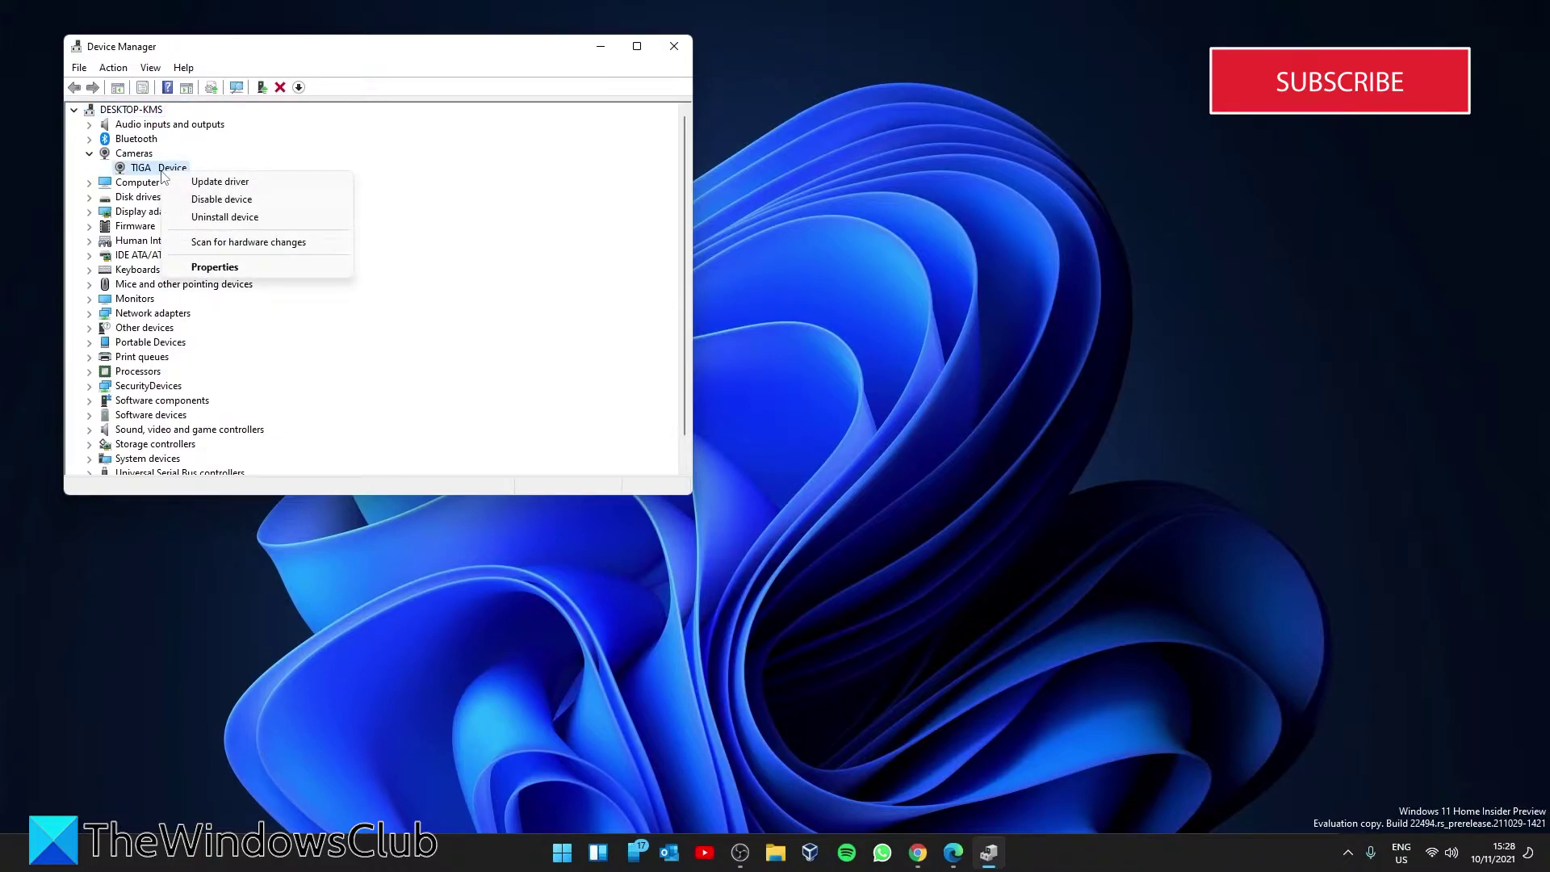
left_click(162, 175)
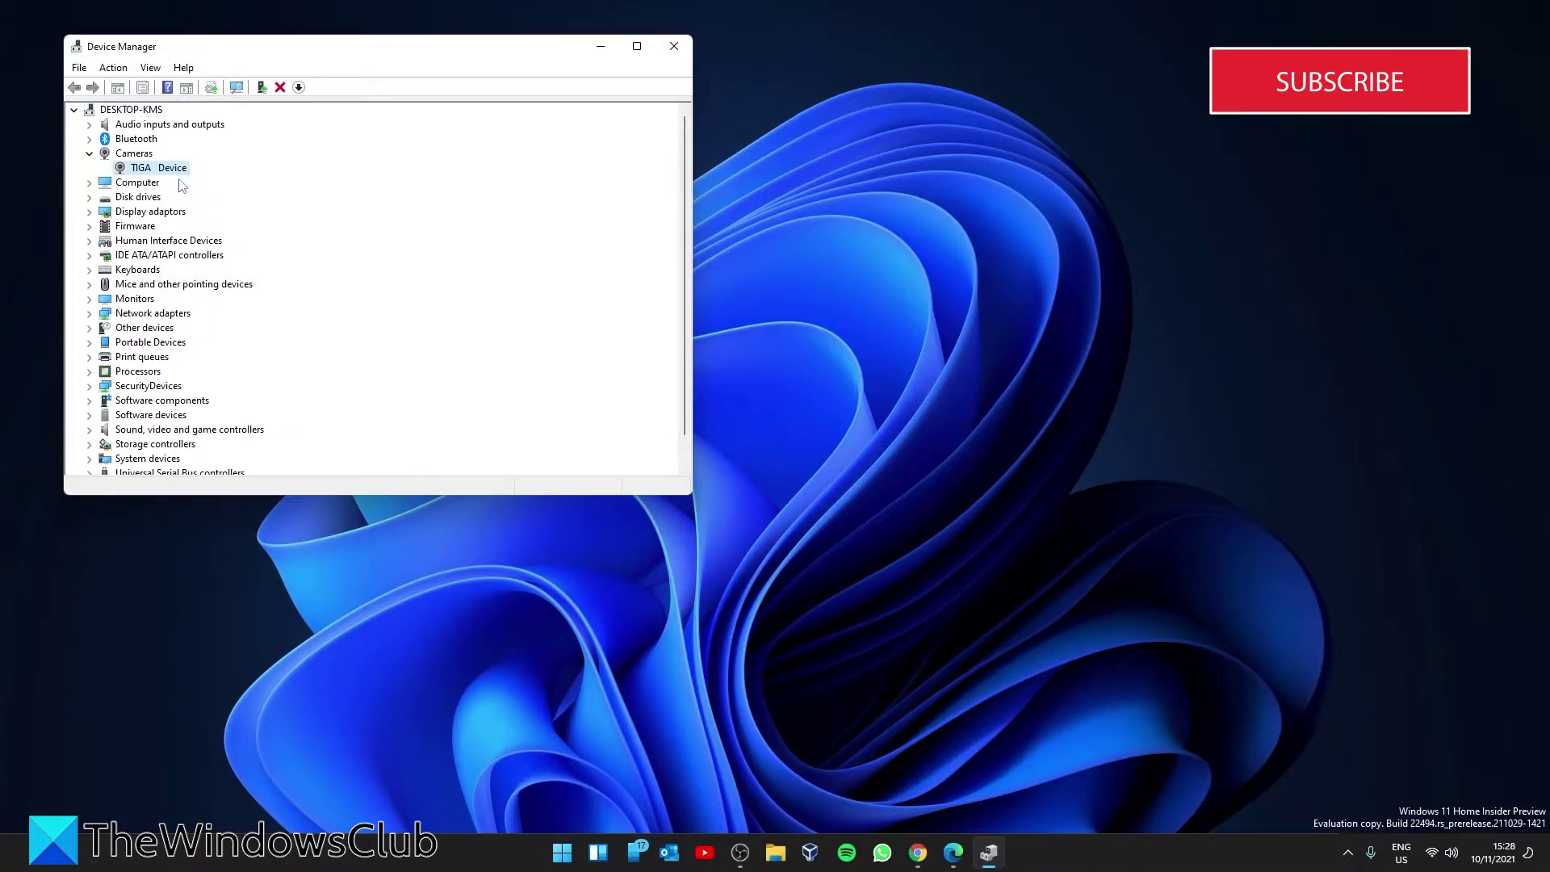
right_click(178, 176)
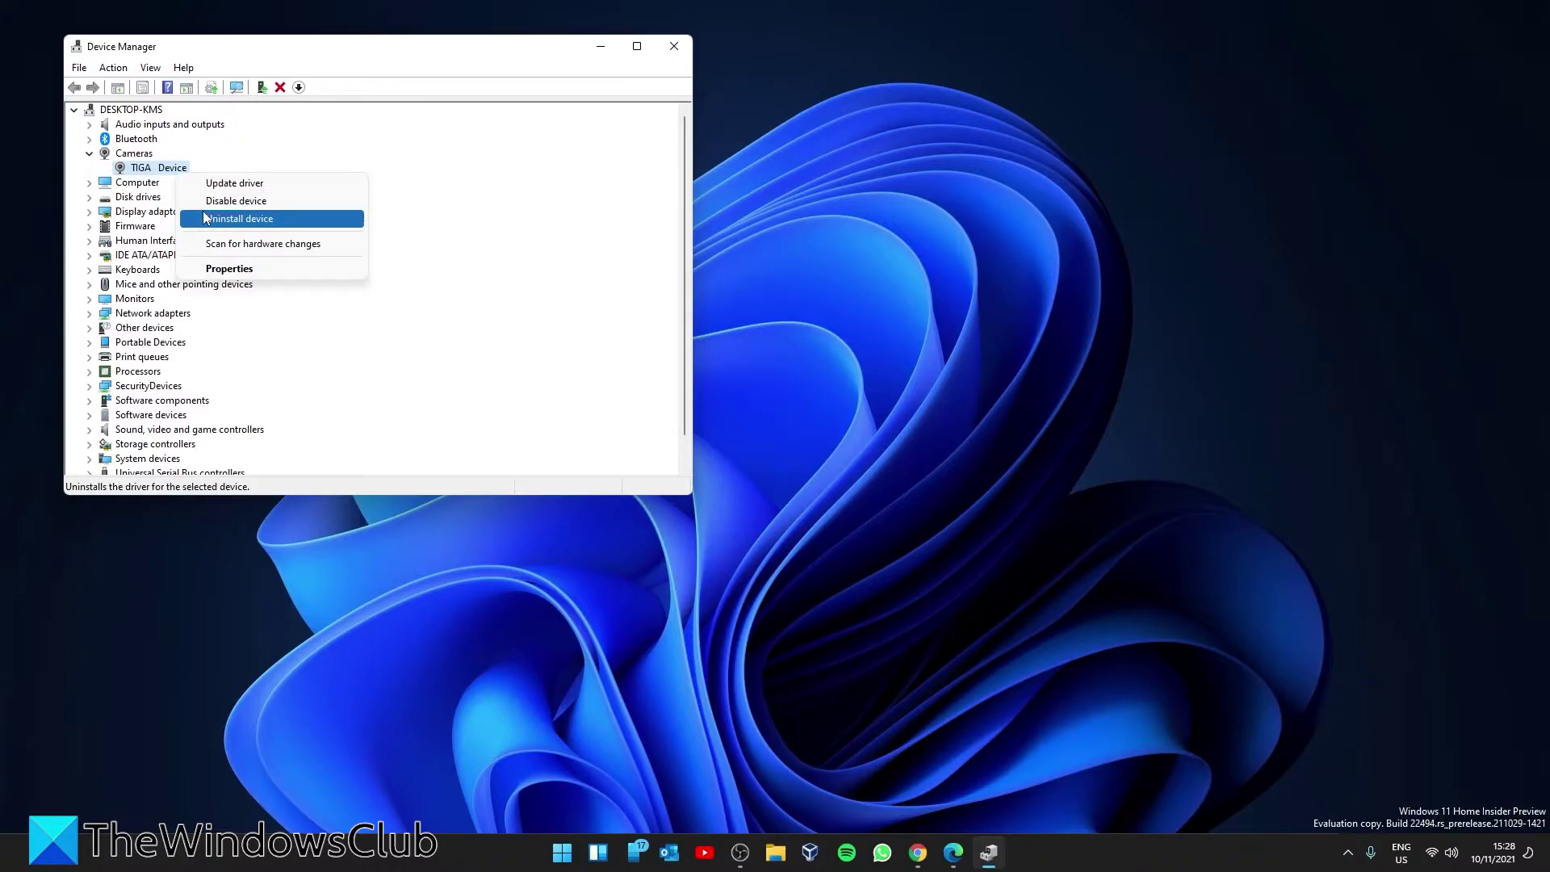
left_click(491, 420)
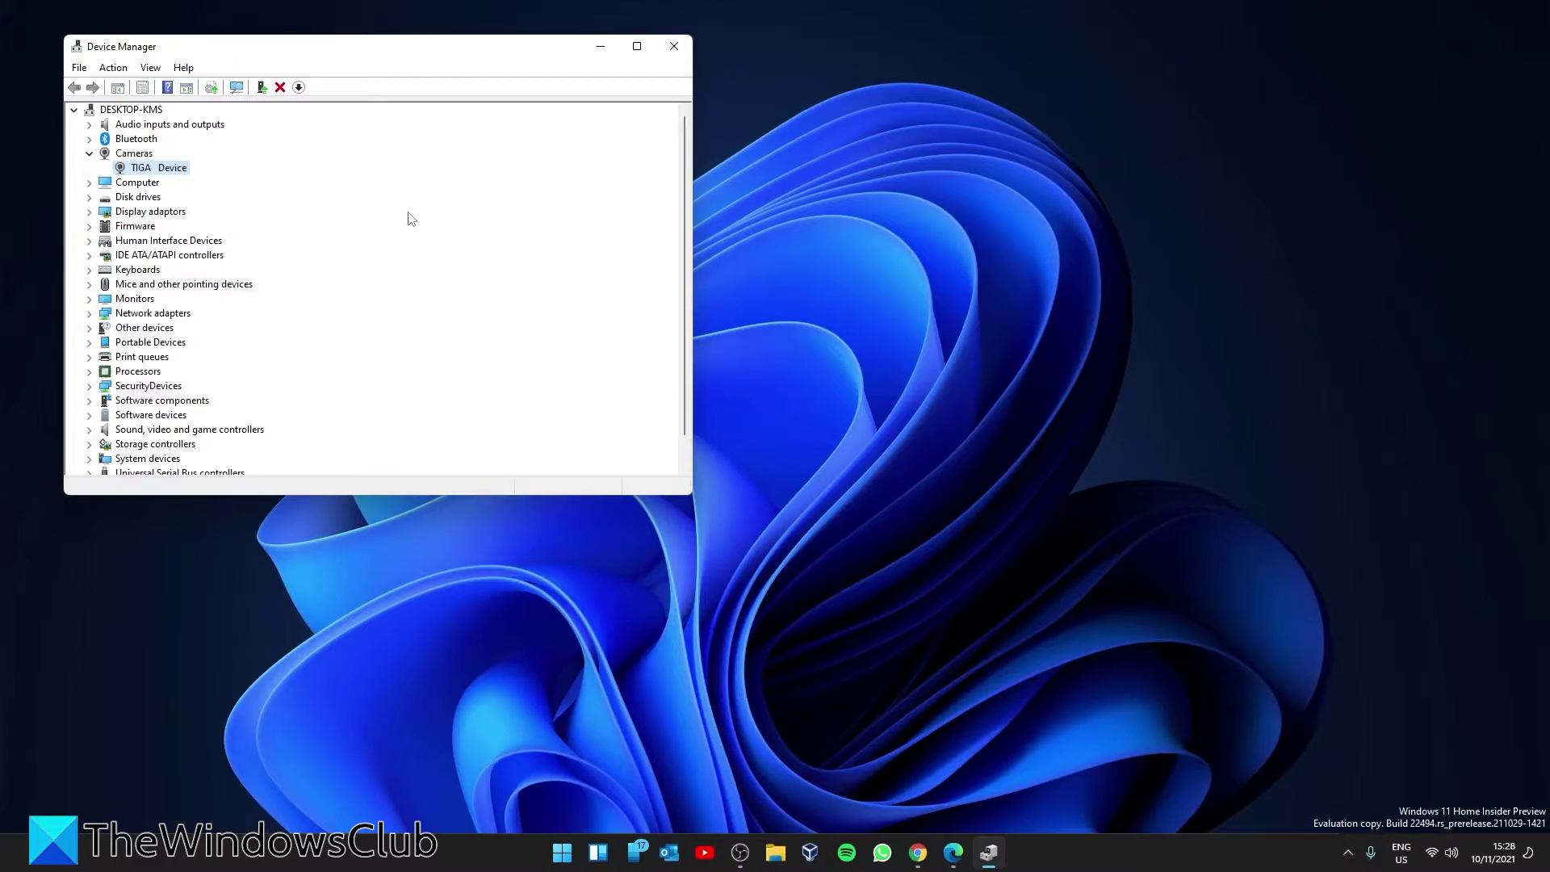
left_click(112, 69)
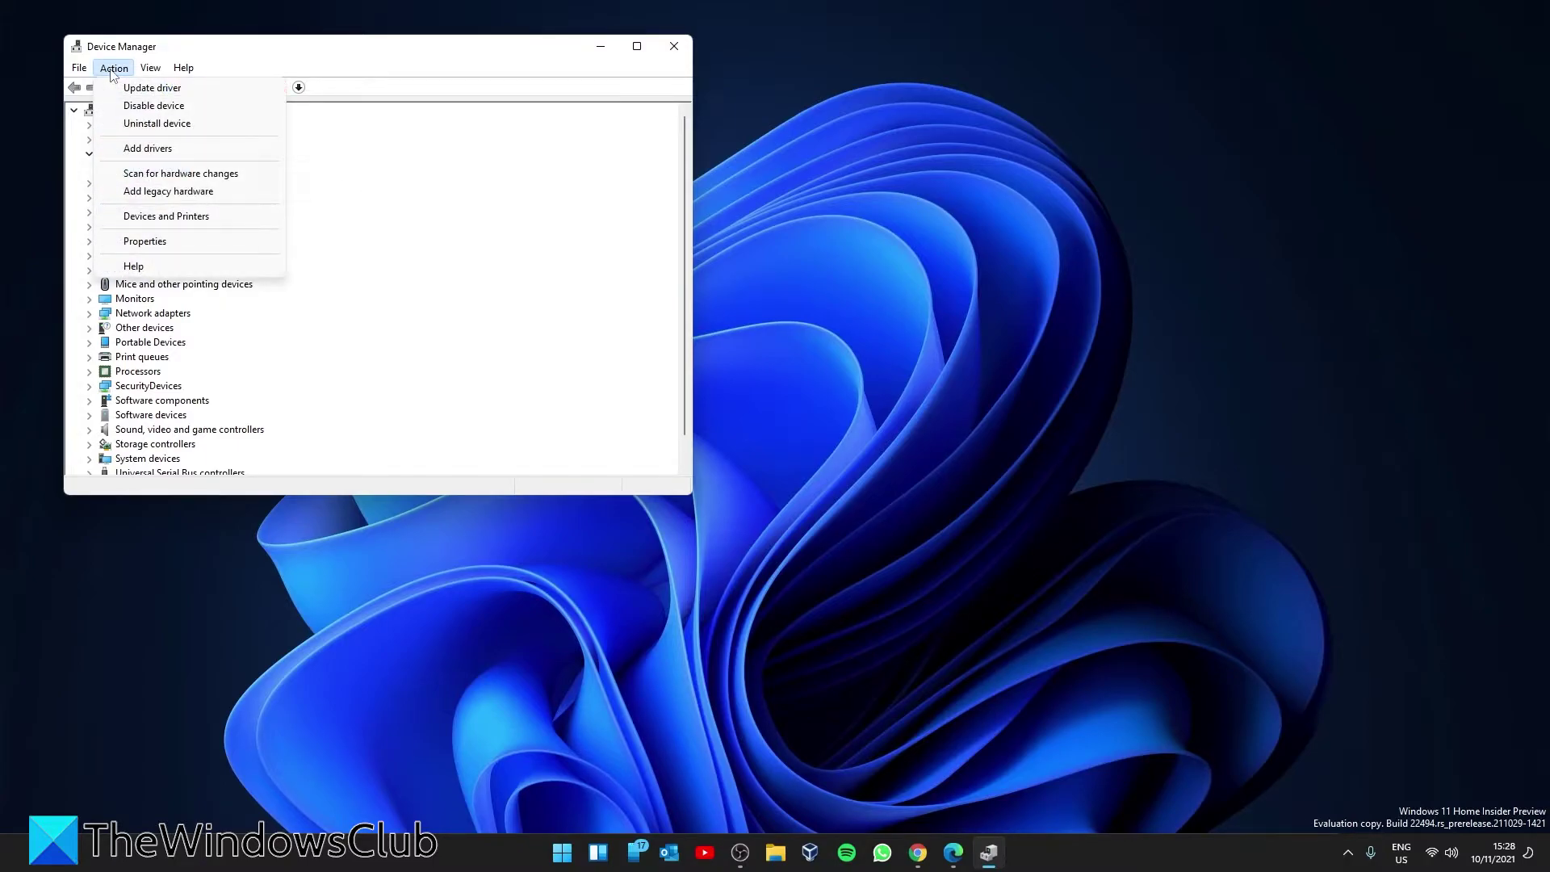
left_click(172, 175)
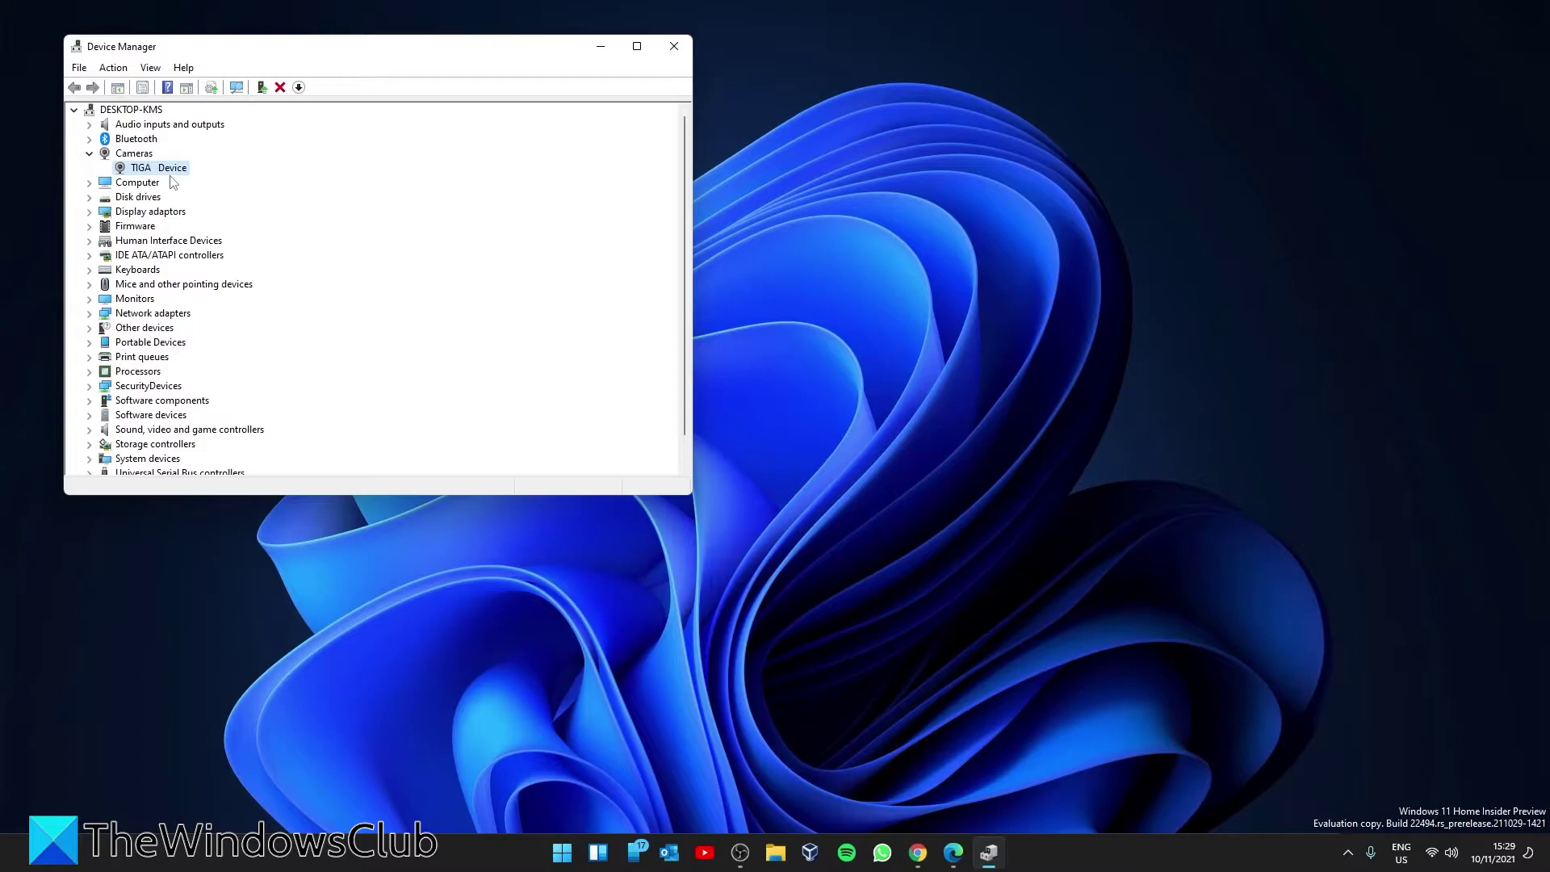
left_click(674, 46)
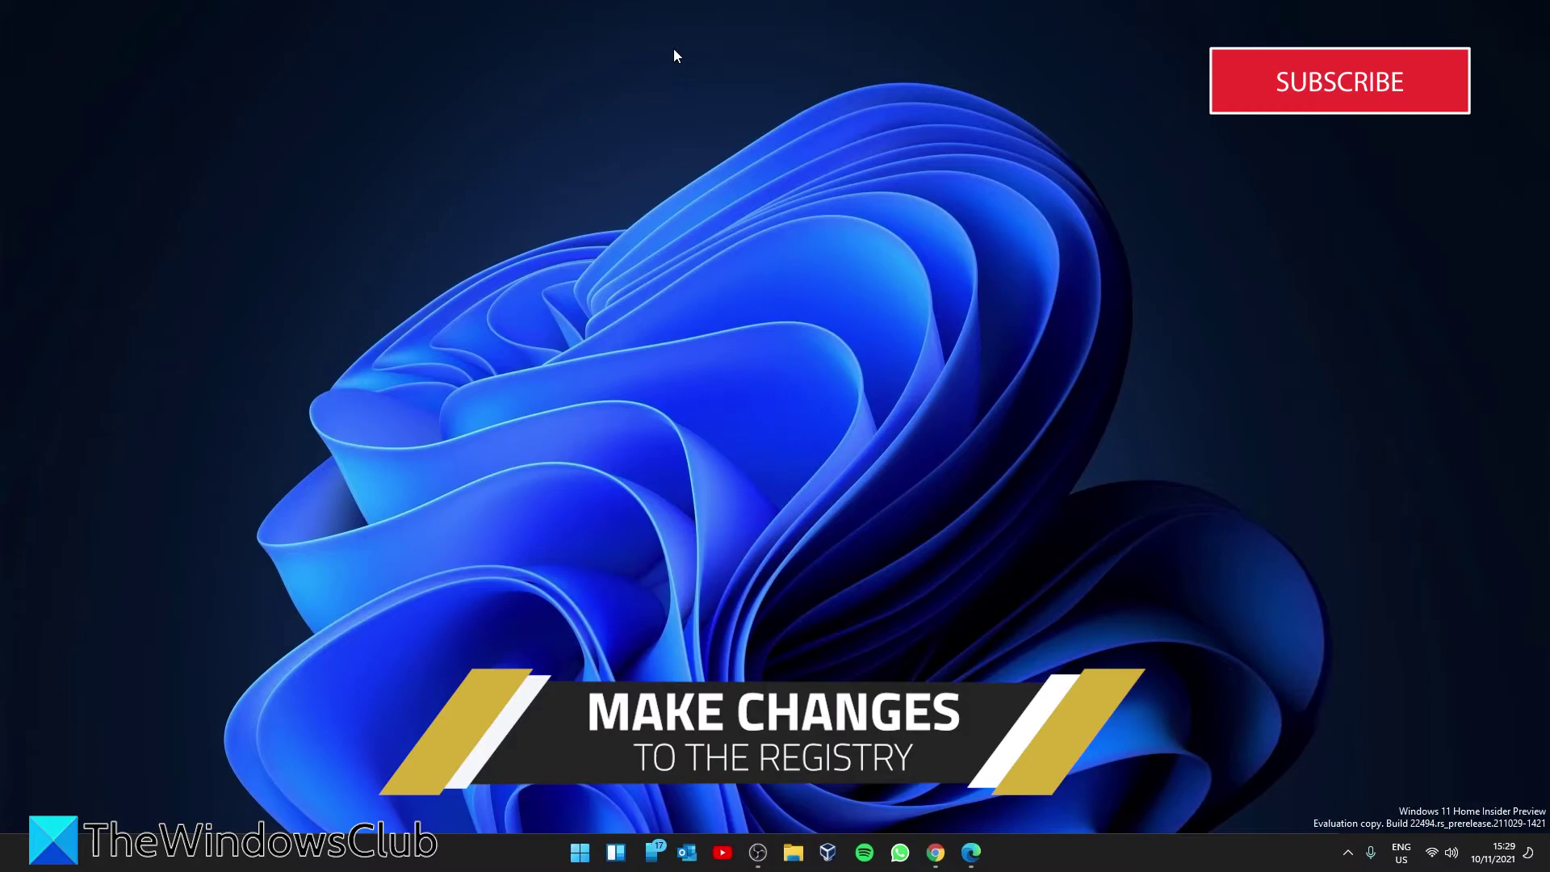
Launch Registry Editor and expand HKEY_LOCAL_MACHINE > SOFTWARE > WOW6432Node.
key("super")
left_click(828, 468)
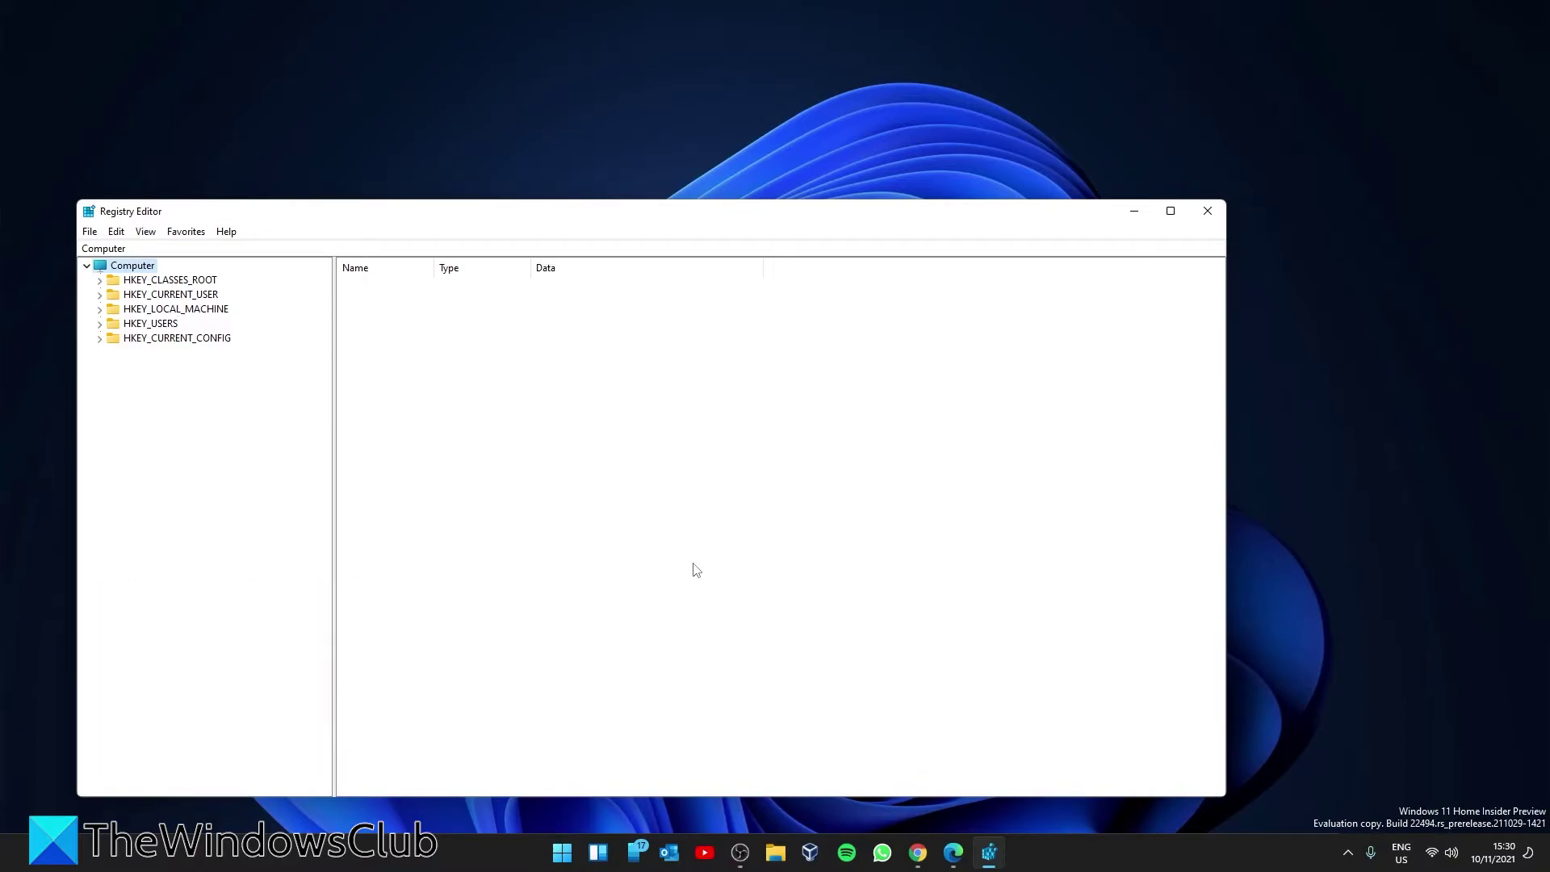
left_click(99, 310)
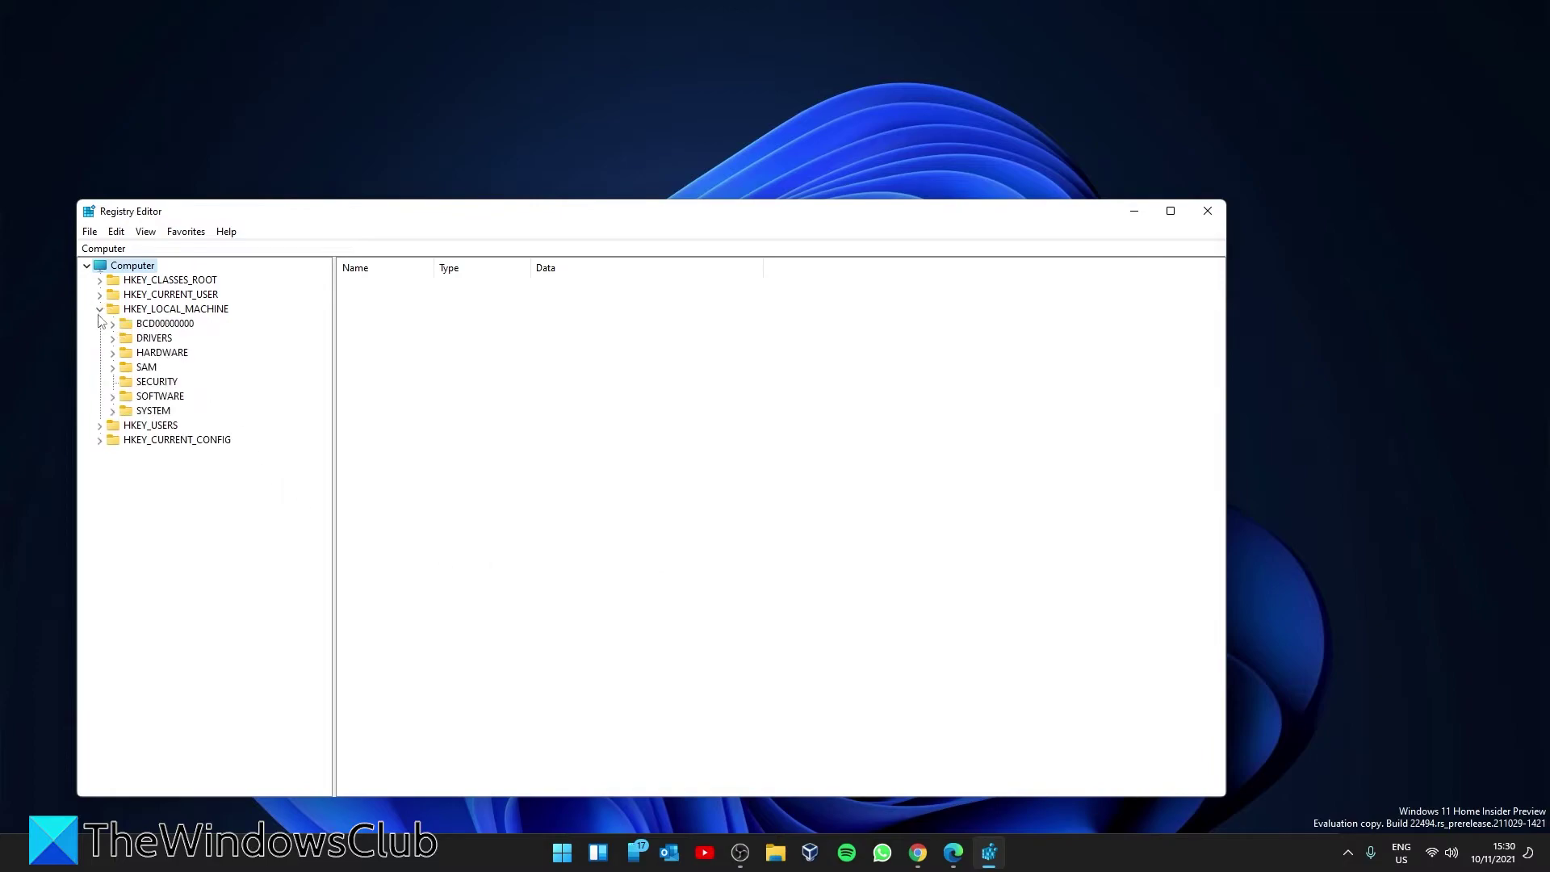
left_click(113, 396)
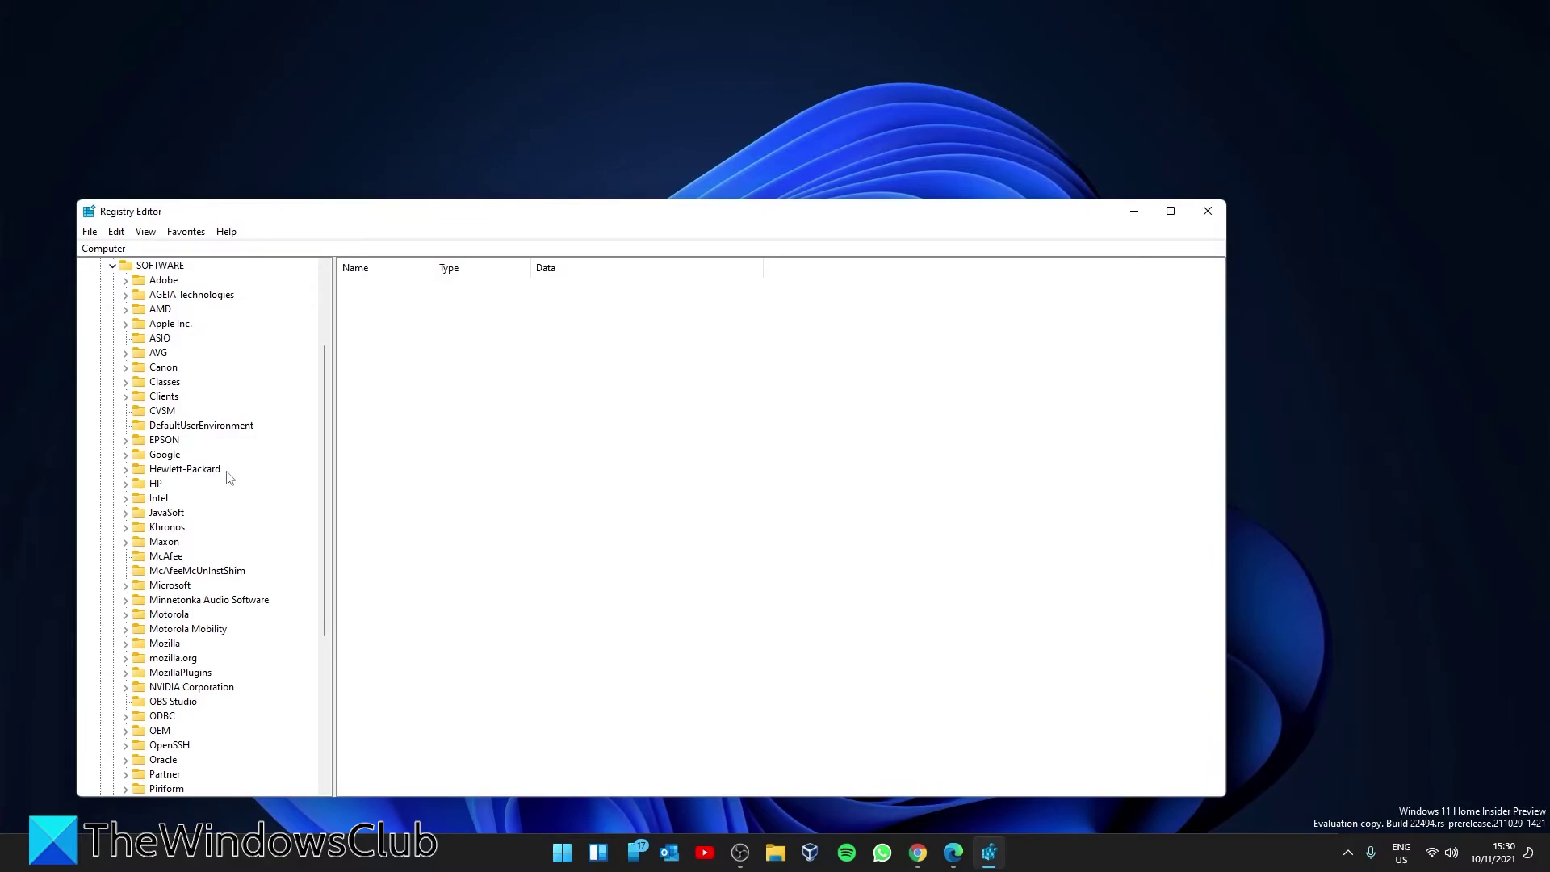
scroll(228, 476, "down", 6)
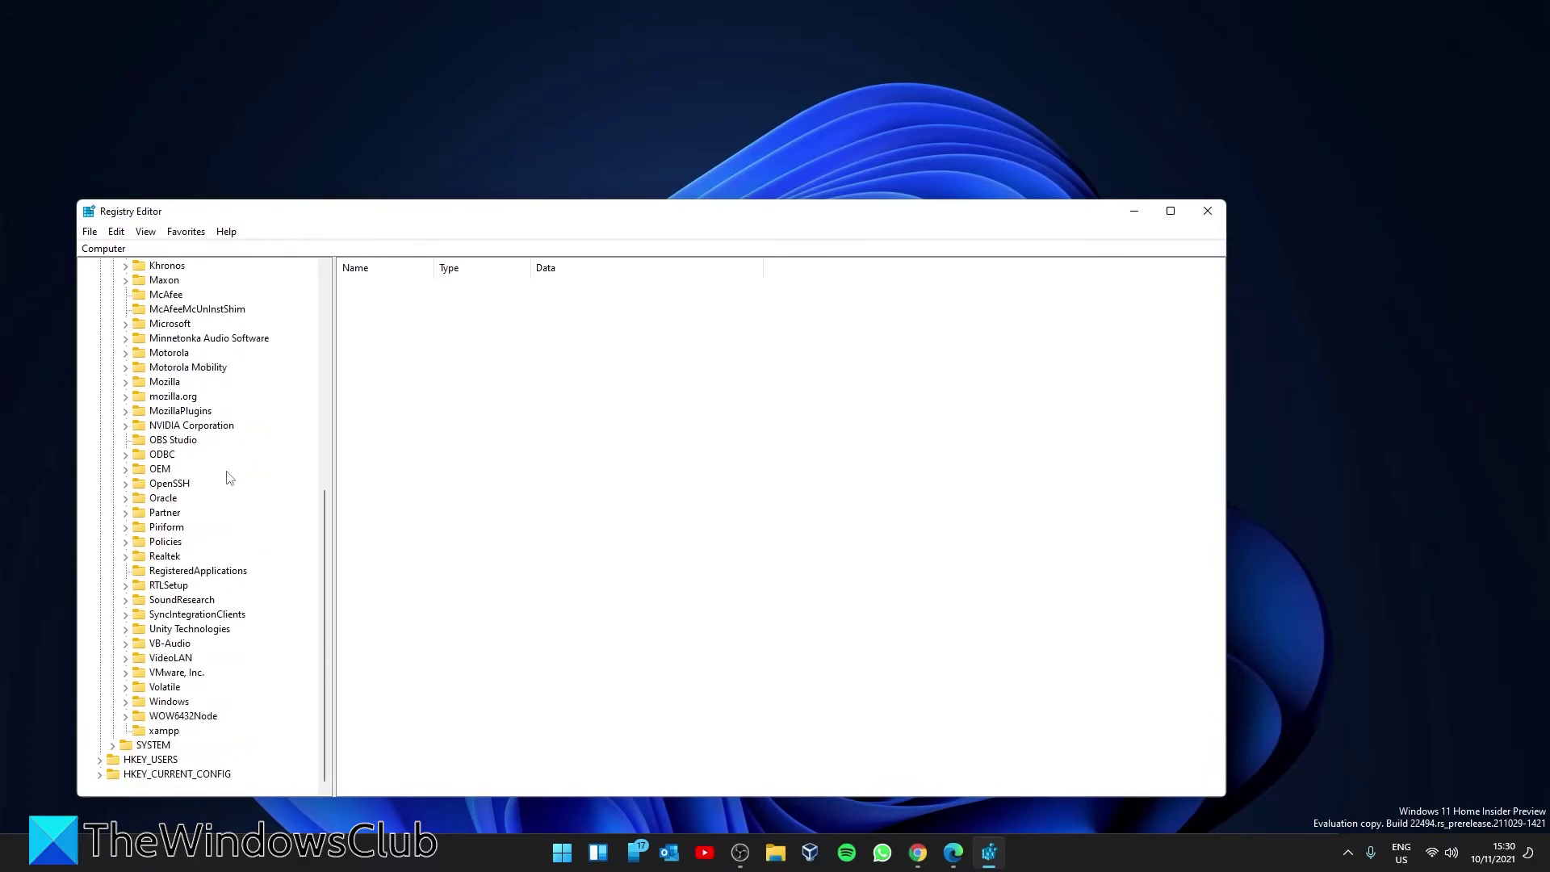
left_click(127, 716)
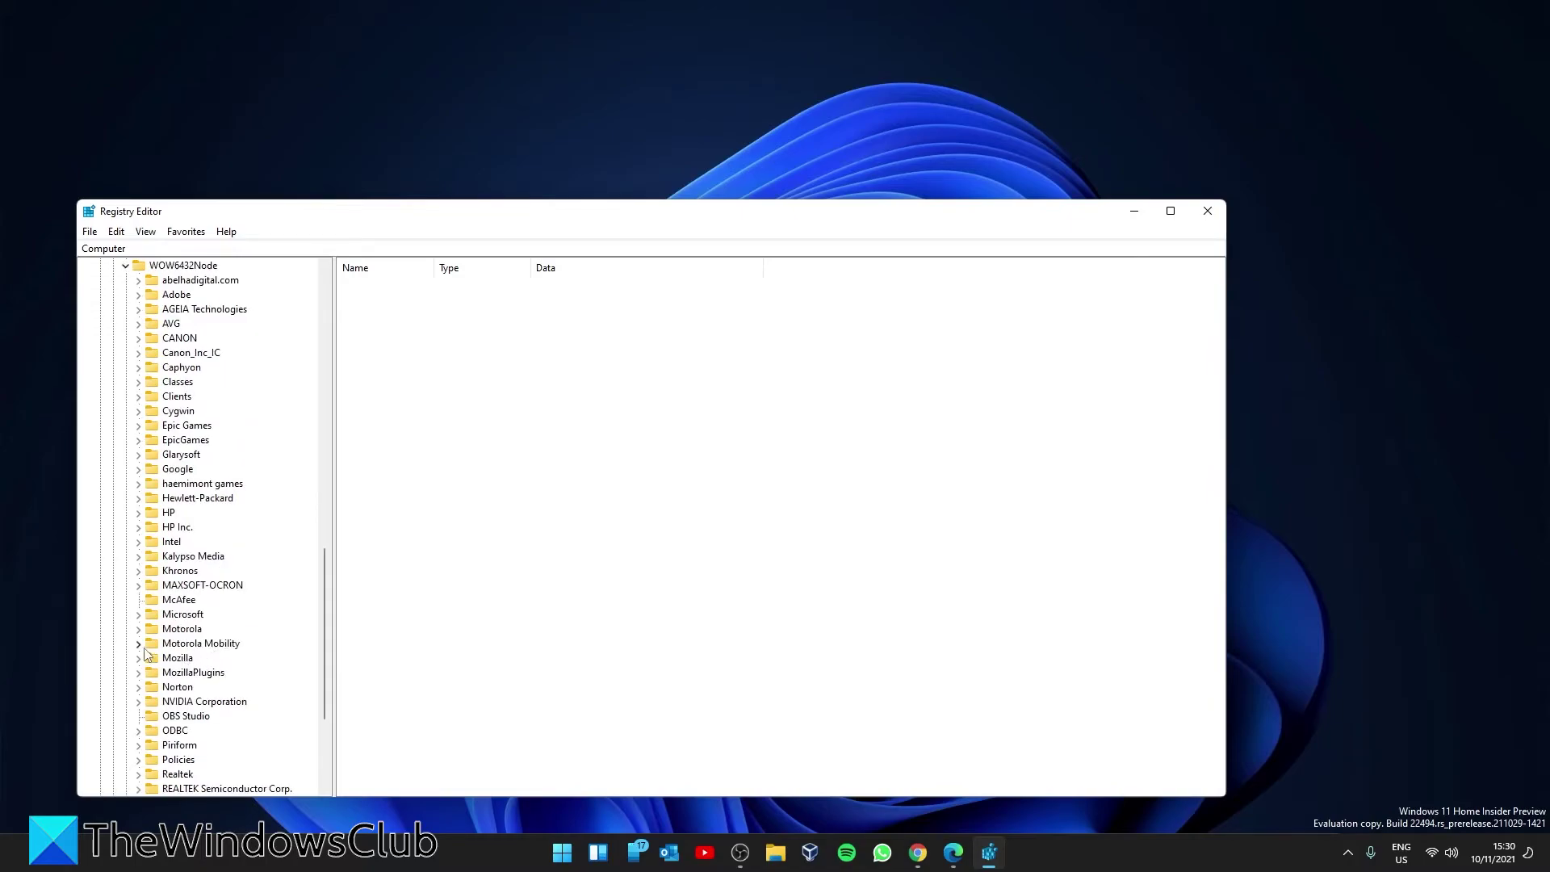
Expand Microsoft > Windows Media Foundation and select the Platform key.
left_click(139, 616)
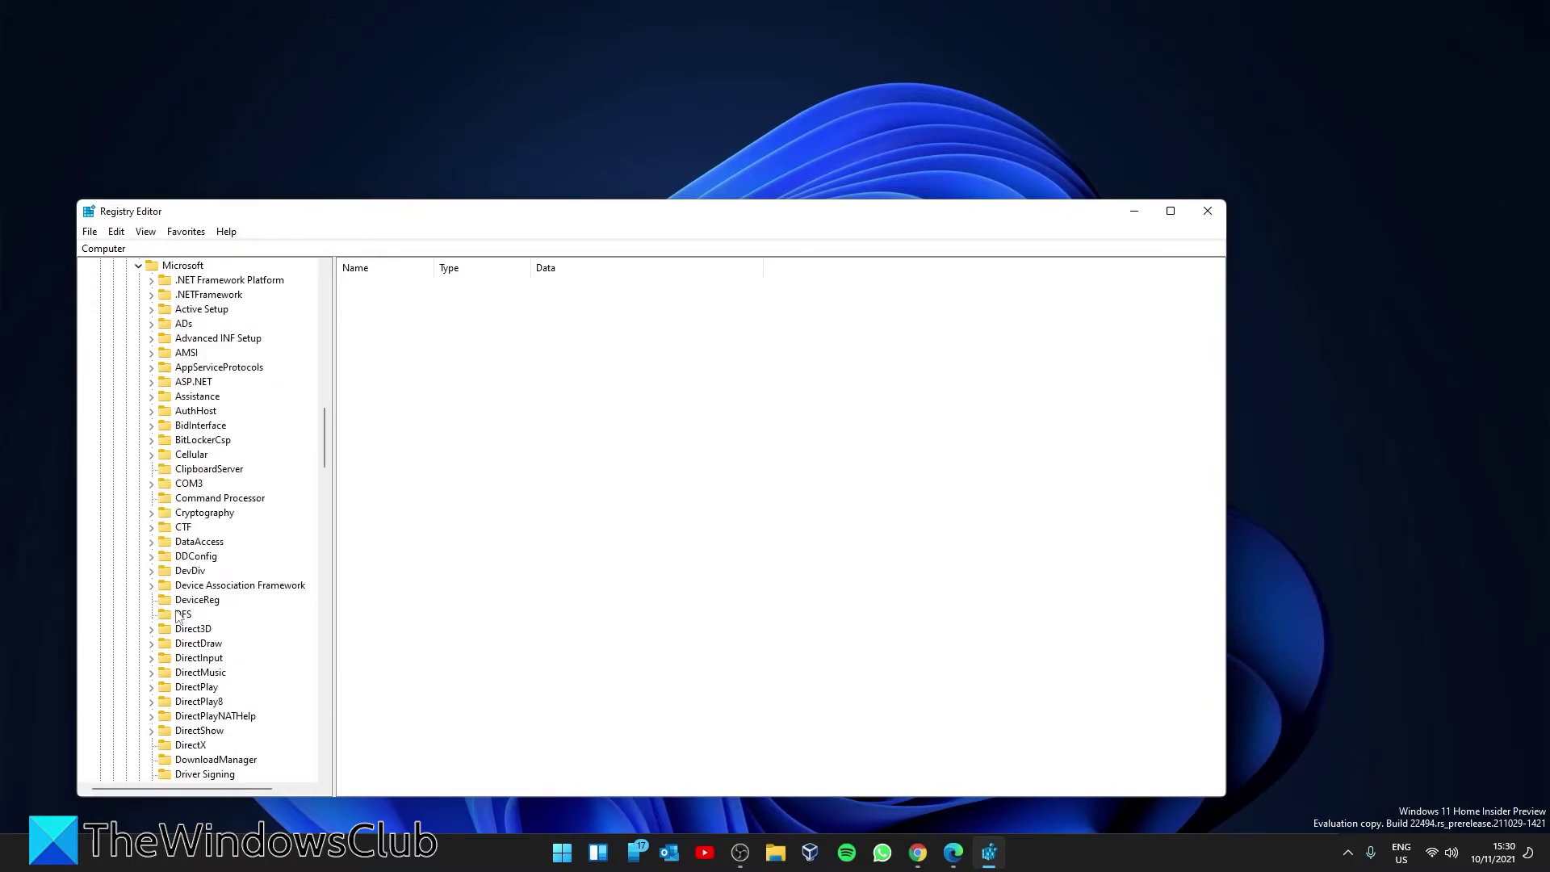
scroll(239, 605, "down", 3)
scroll(239, 605, "down", 20)
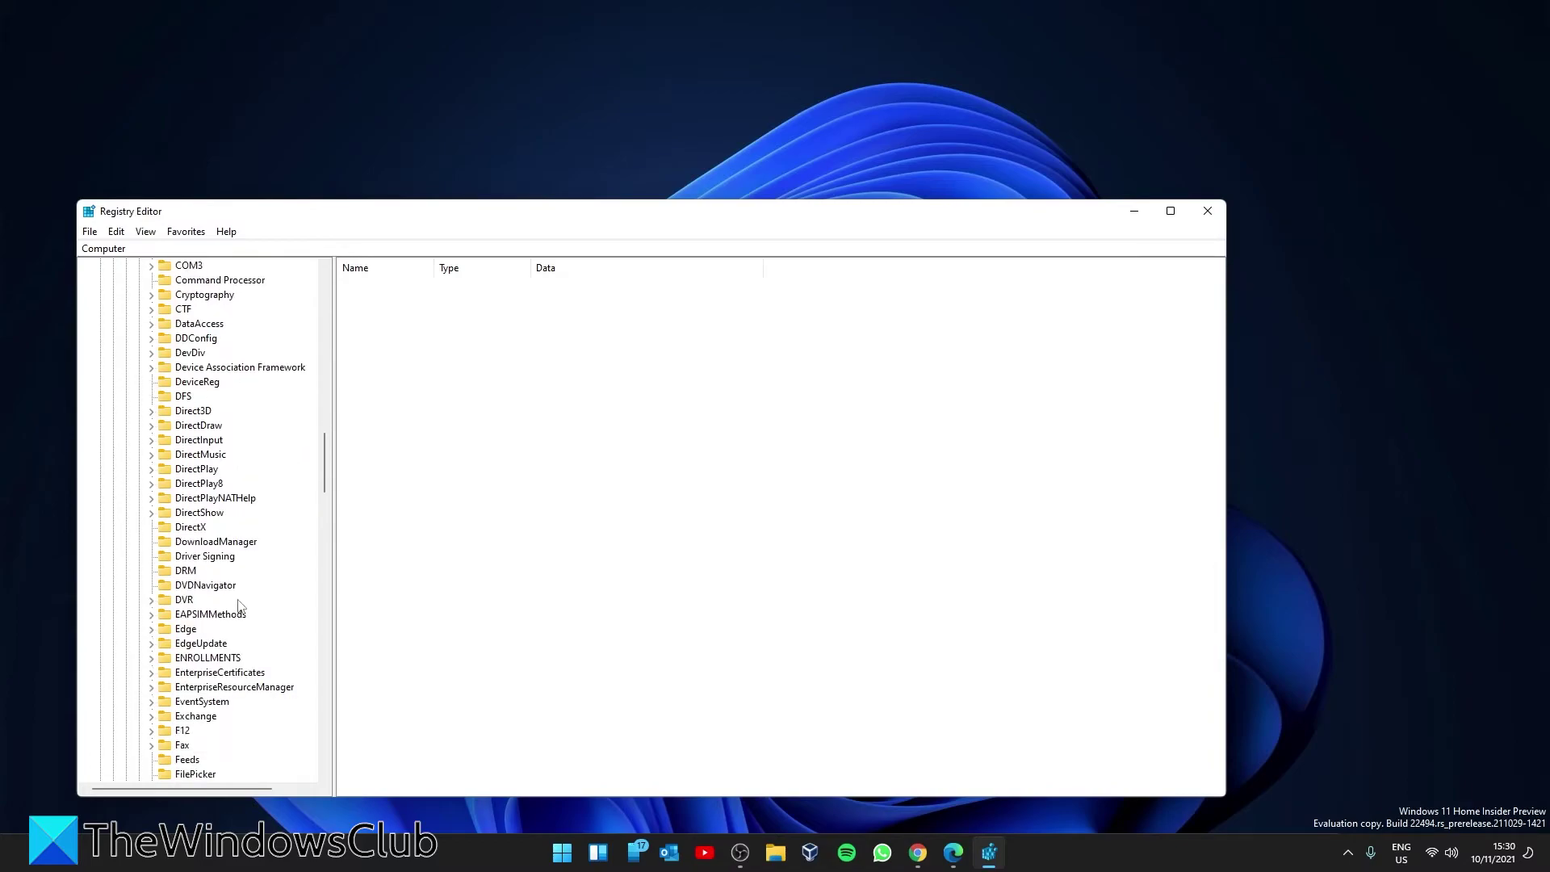
scroll(239, 606, "down", 7)
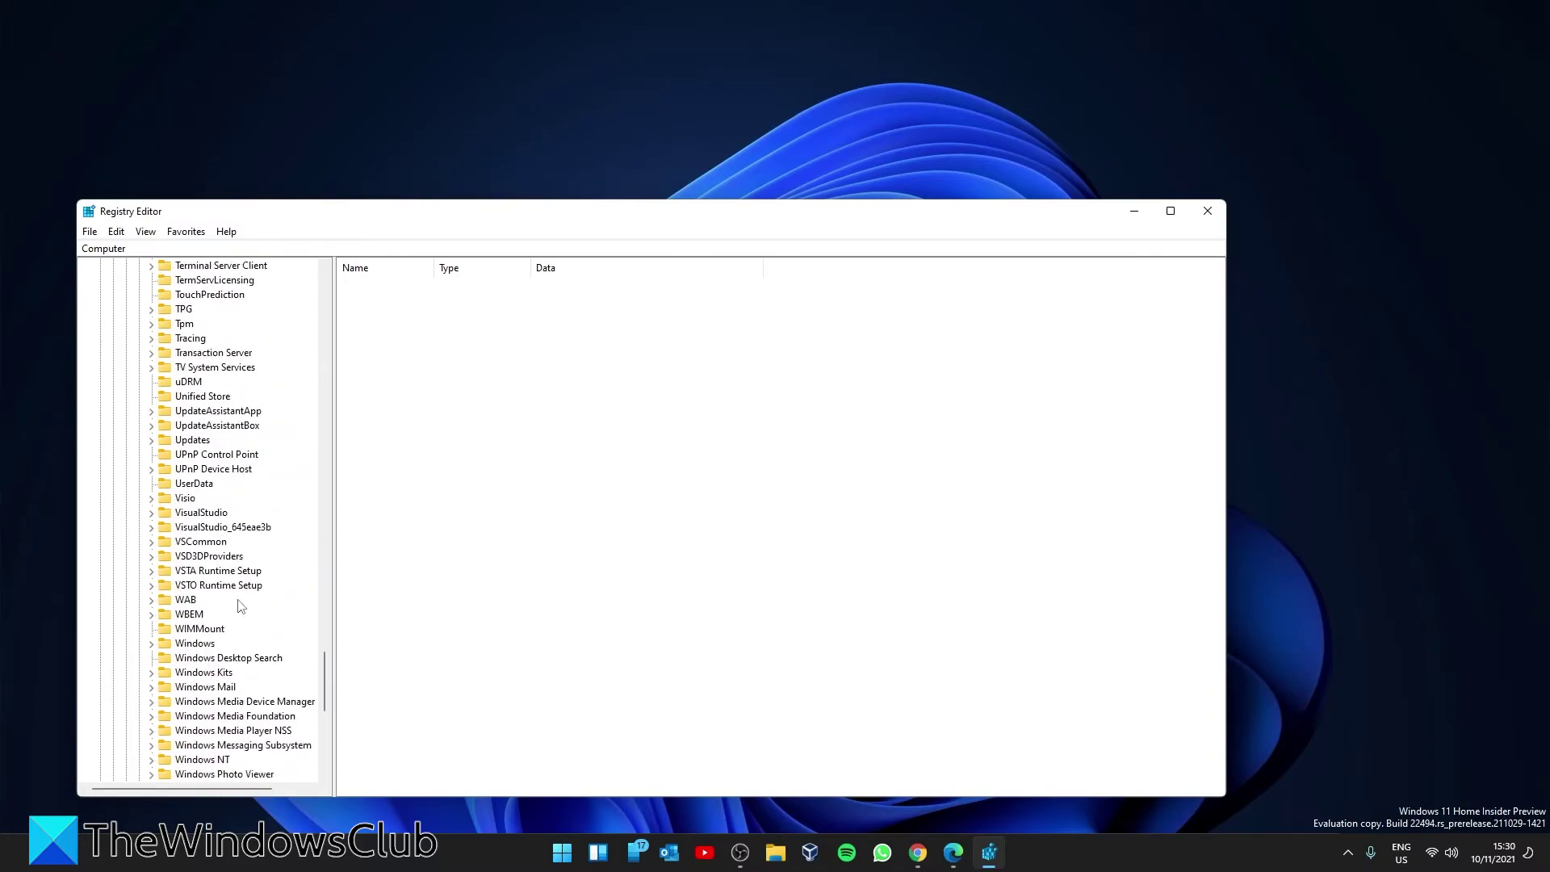
double_click(213, 638)
scroll(214, 638, "down", 1)
scroll(213, 637, "down", 1)
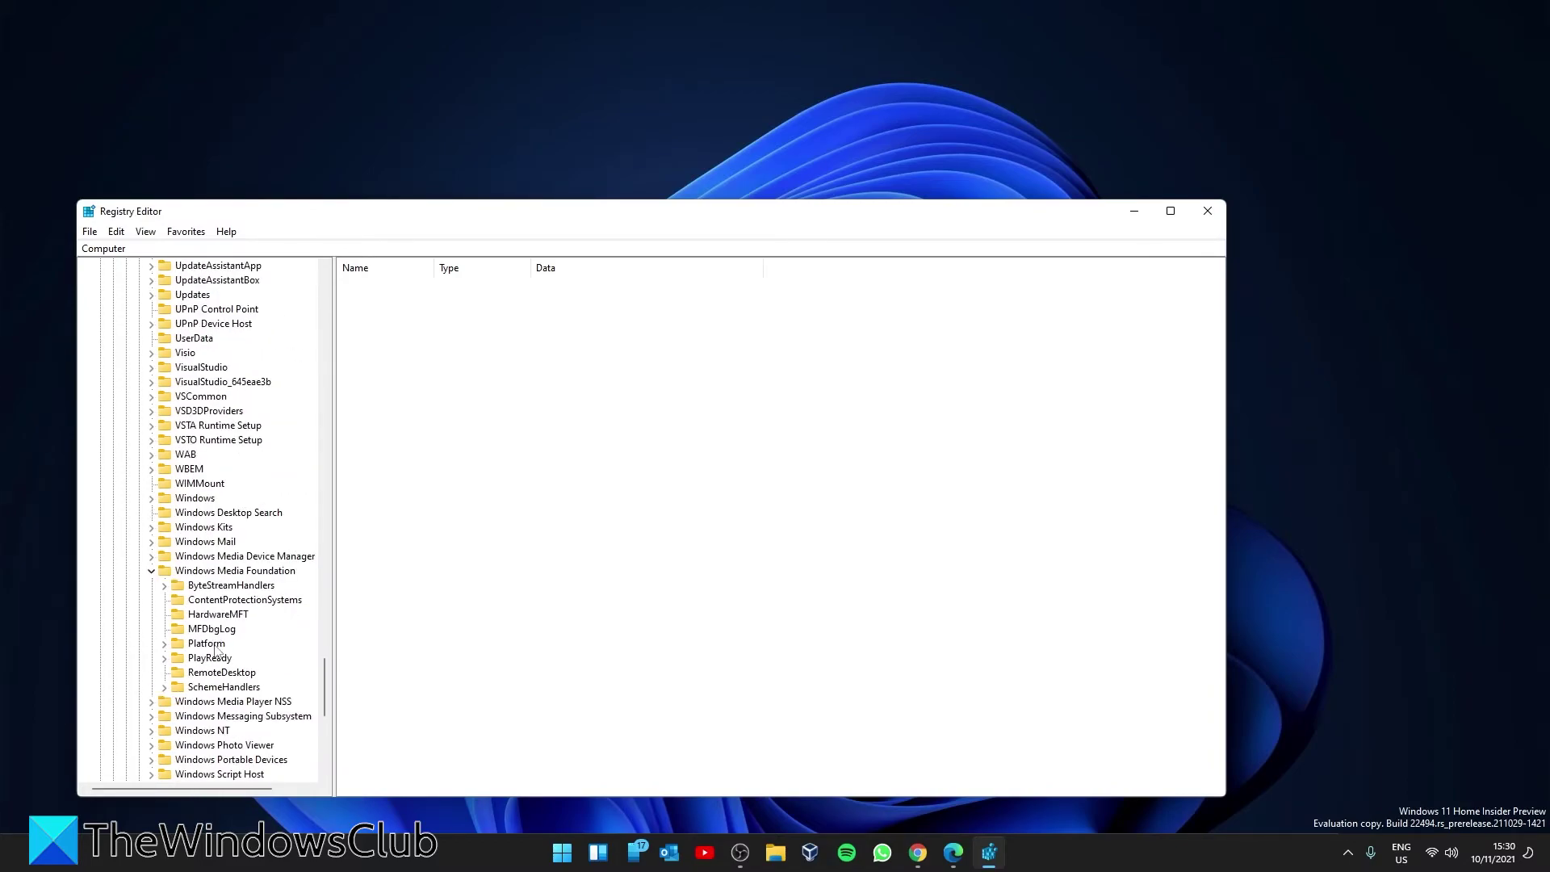
left_click(212, 644)
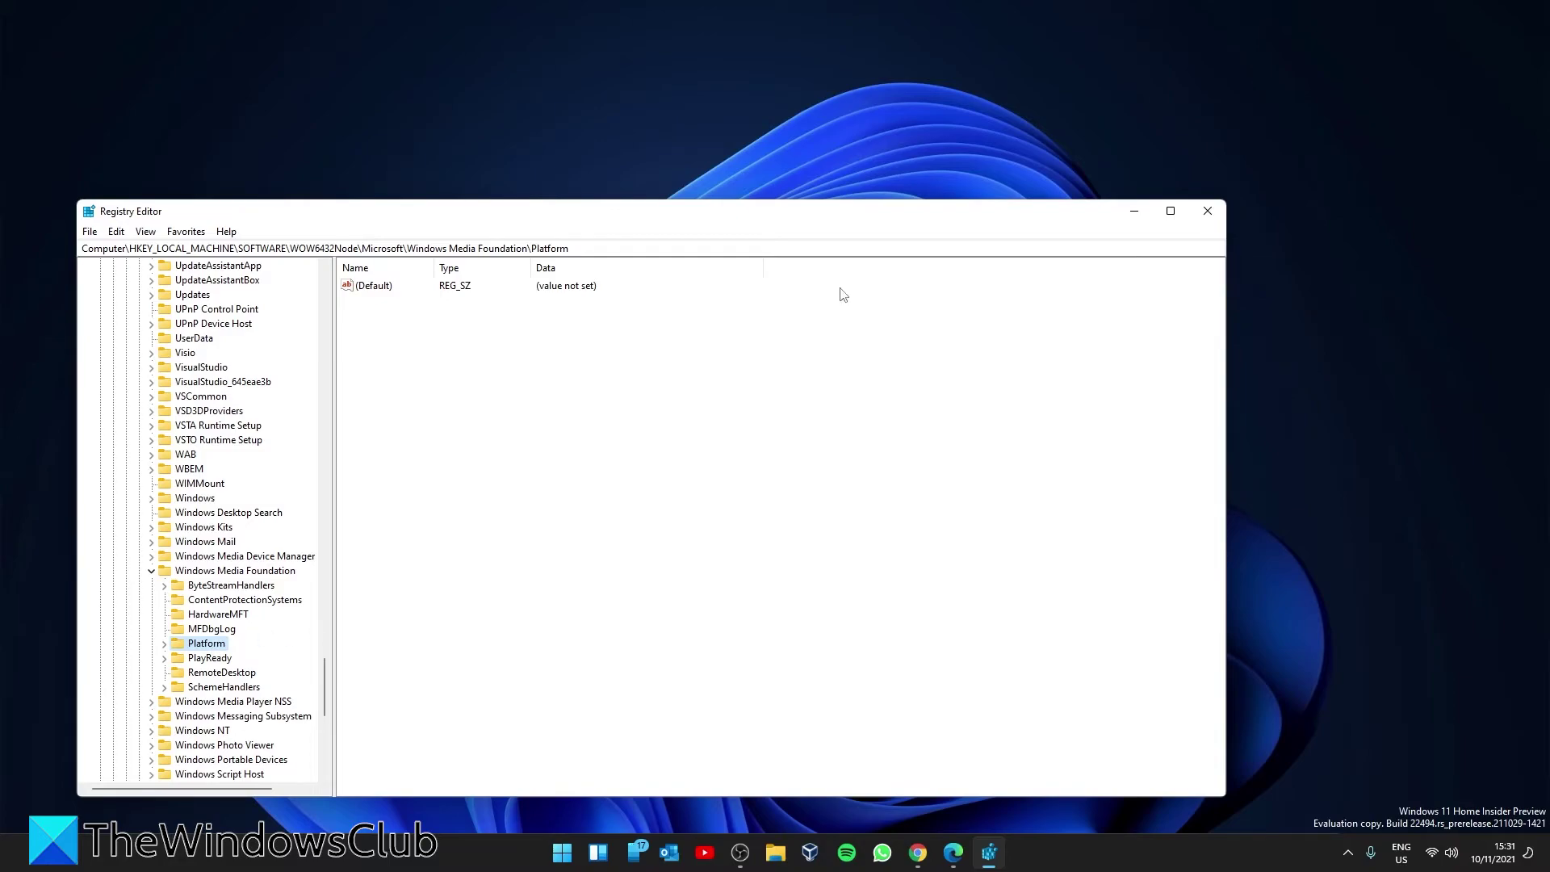
Add a DWORD (32-bit) value ENABLEFRAMESERVERMODE under Platform and open it for editing.
right_click(655, 460)
mouse_move(669, 470)
left_click(811, 528)
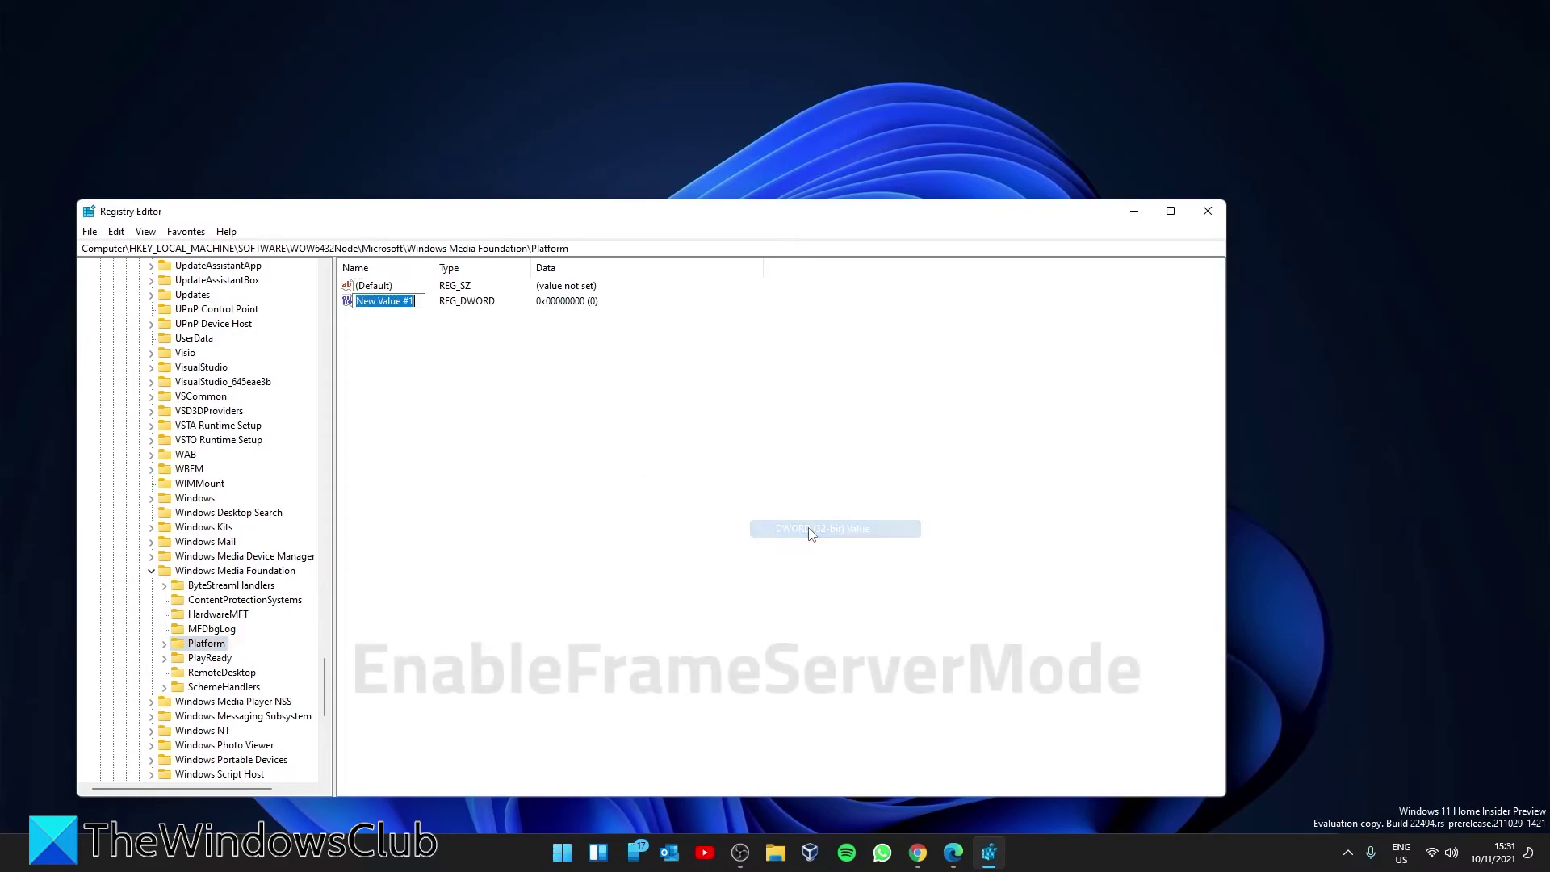
type("ENABLEFRA")
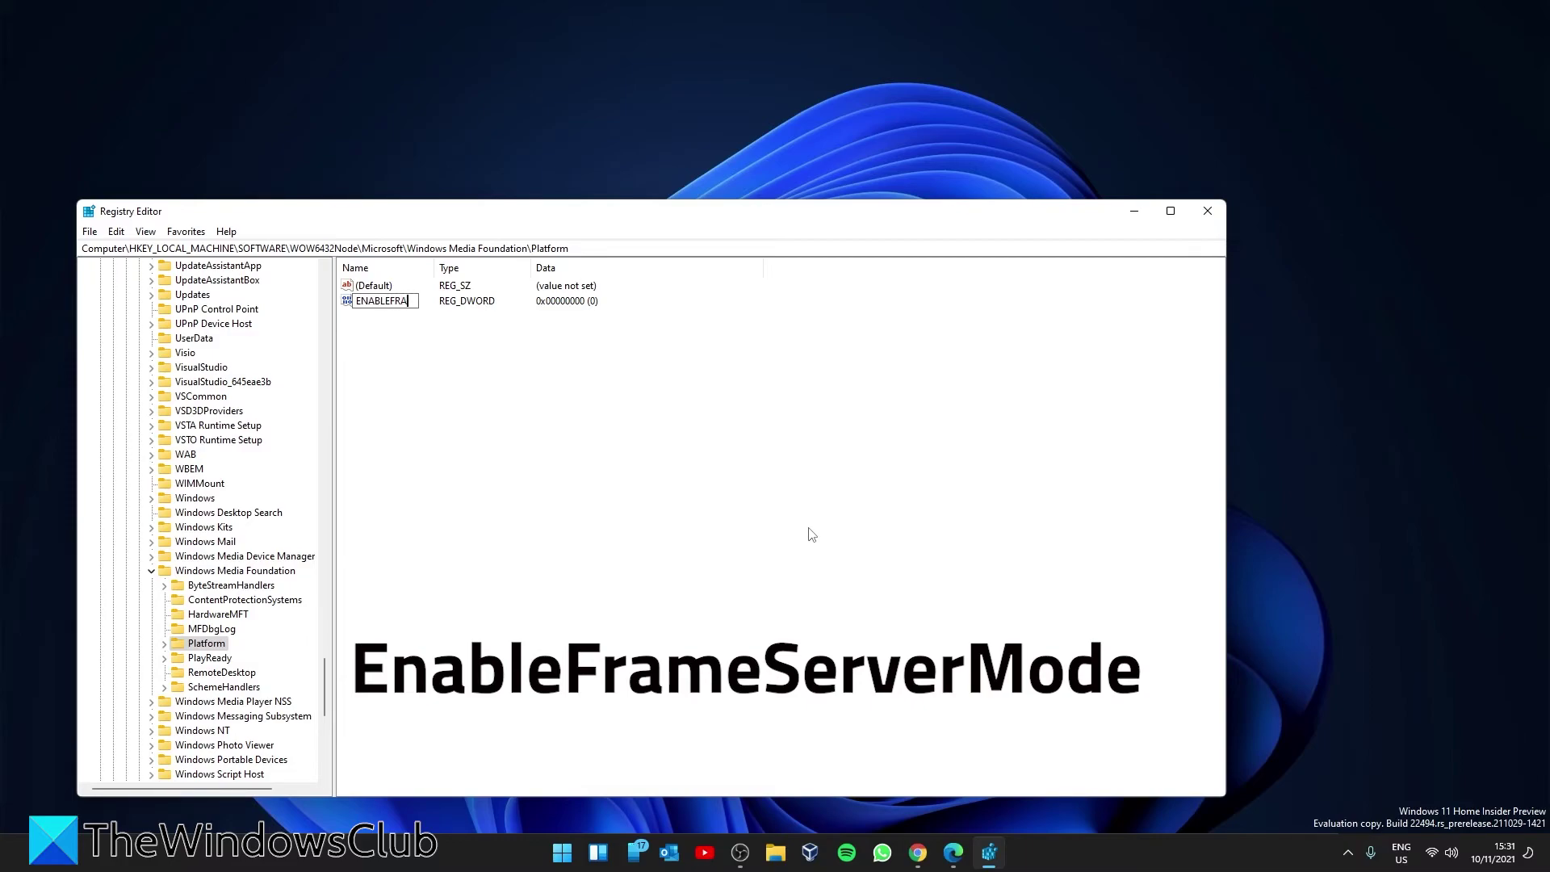
type("MESERVERMODE")
key("Return")
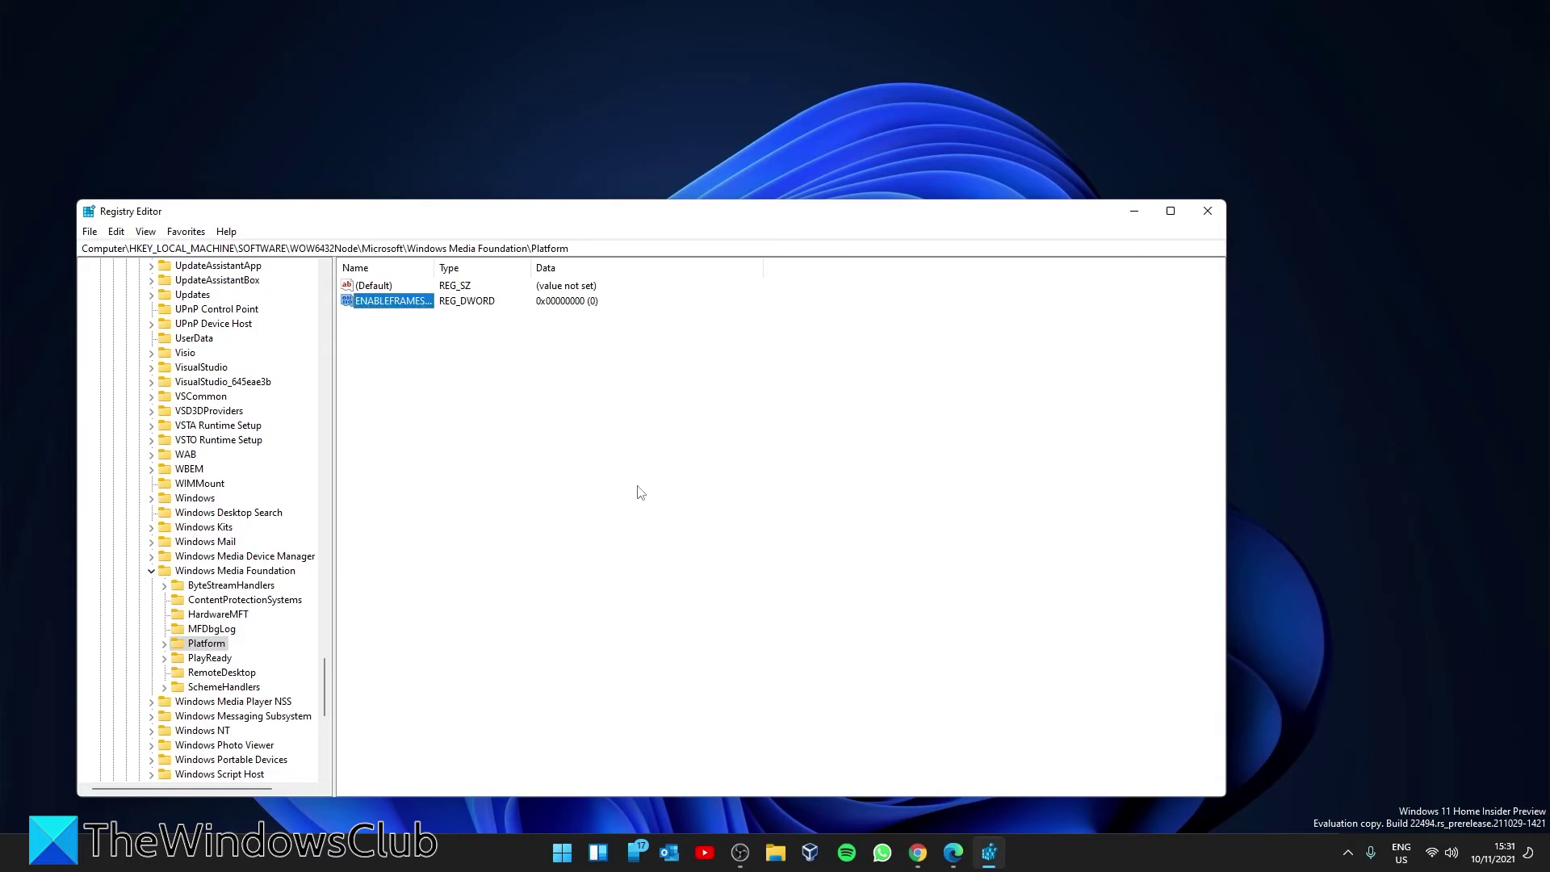
double_click(391, 304)
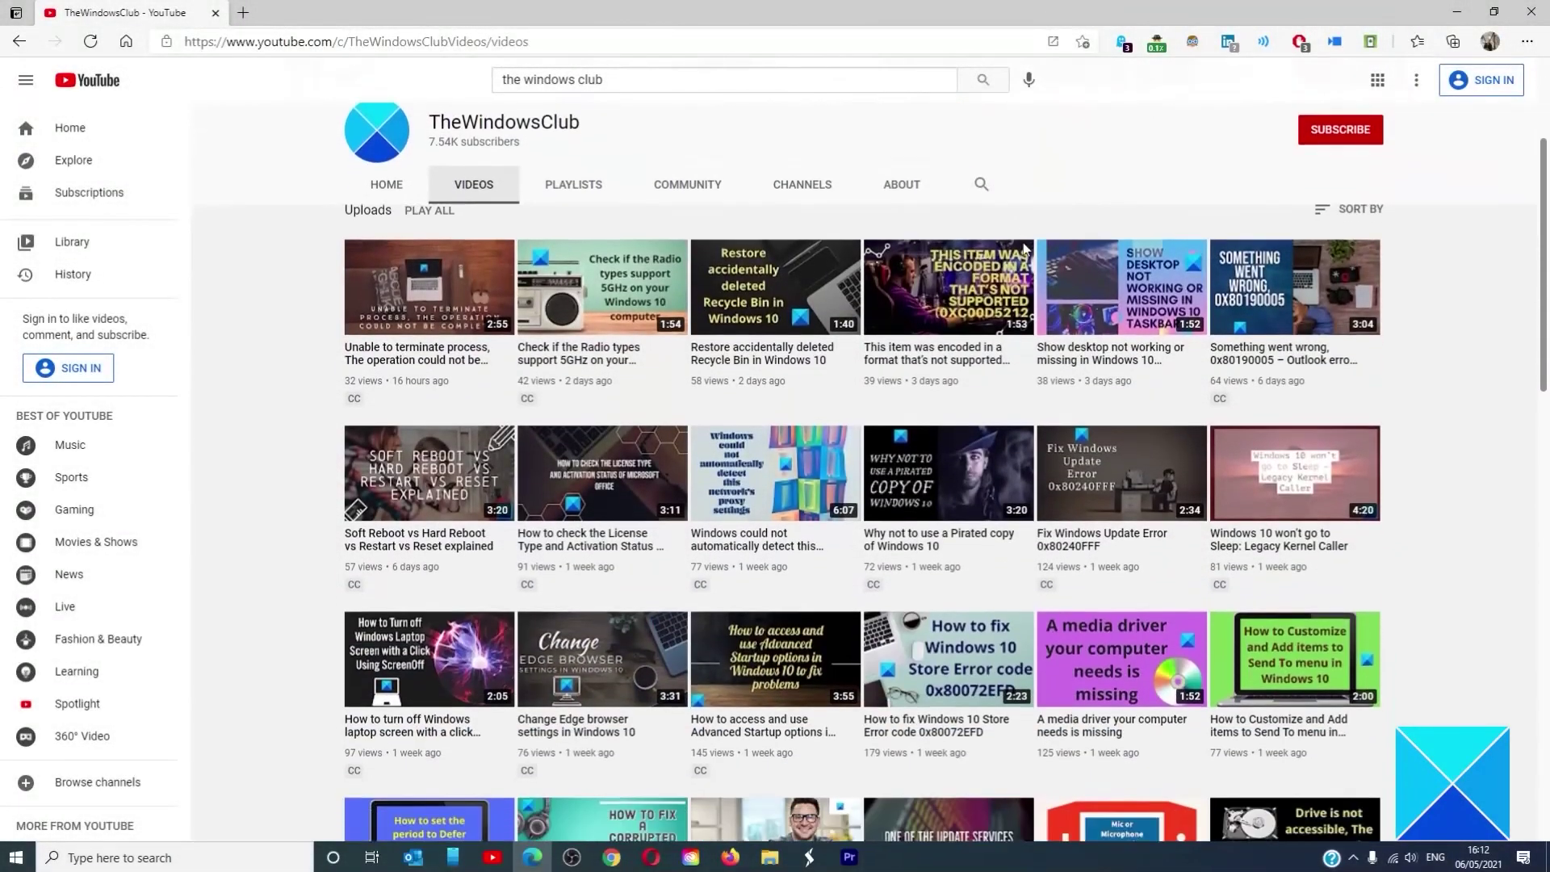
scroll(1024, 250, "down", 10)
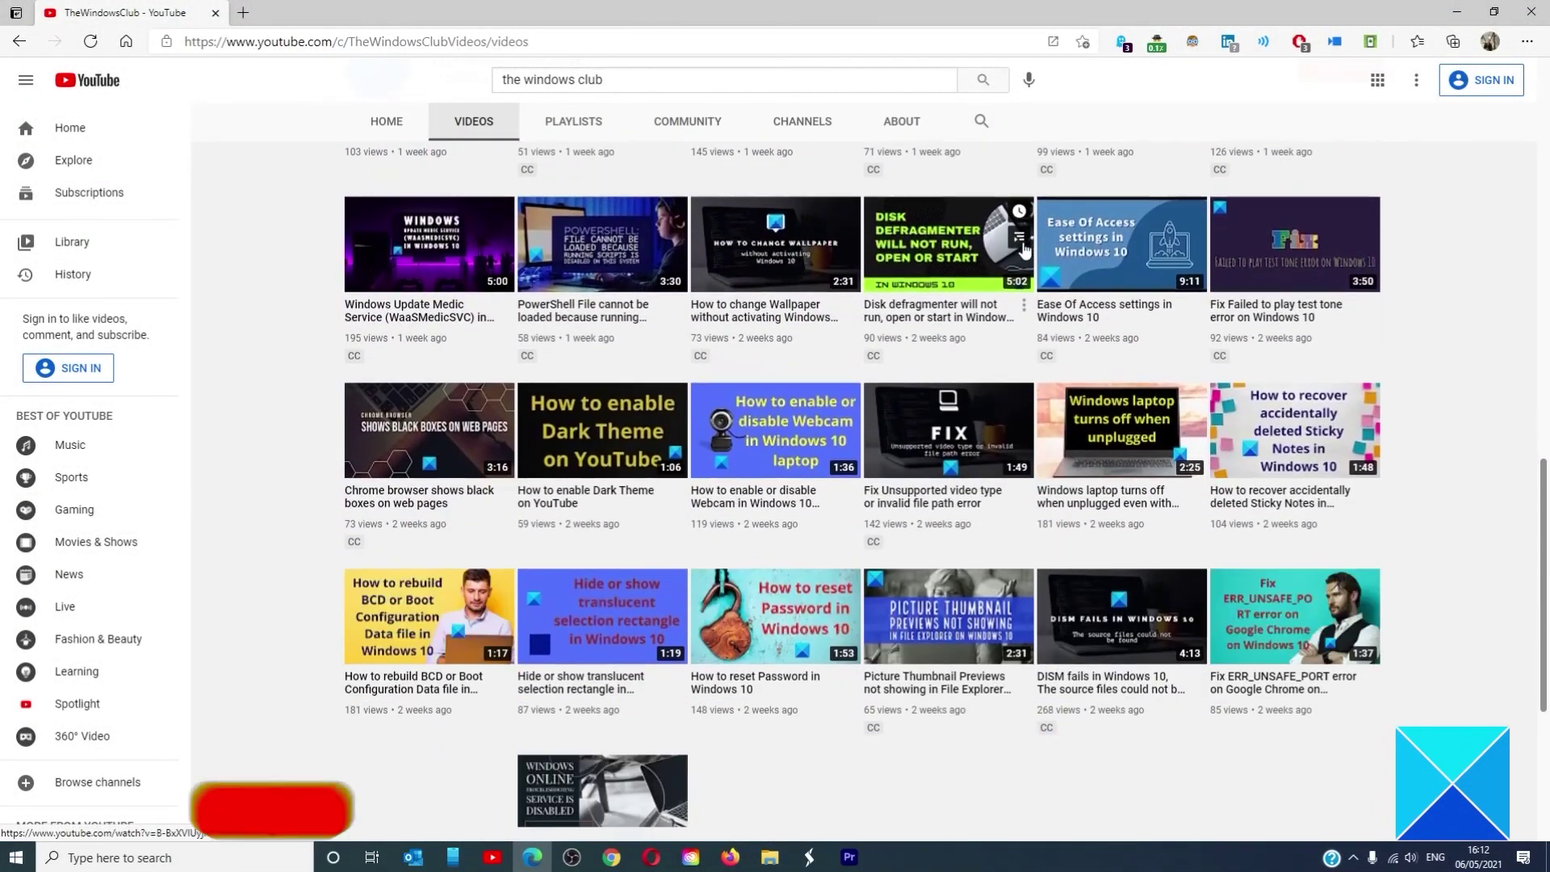
scroll(1024, 250, "up", 9)
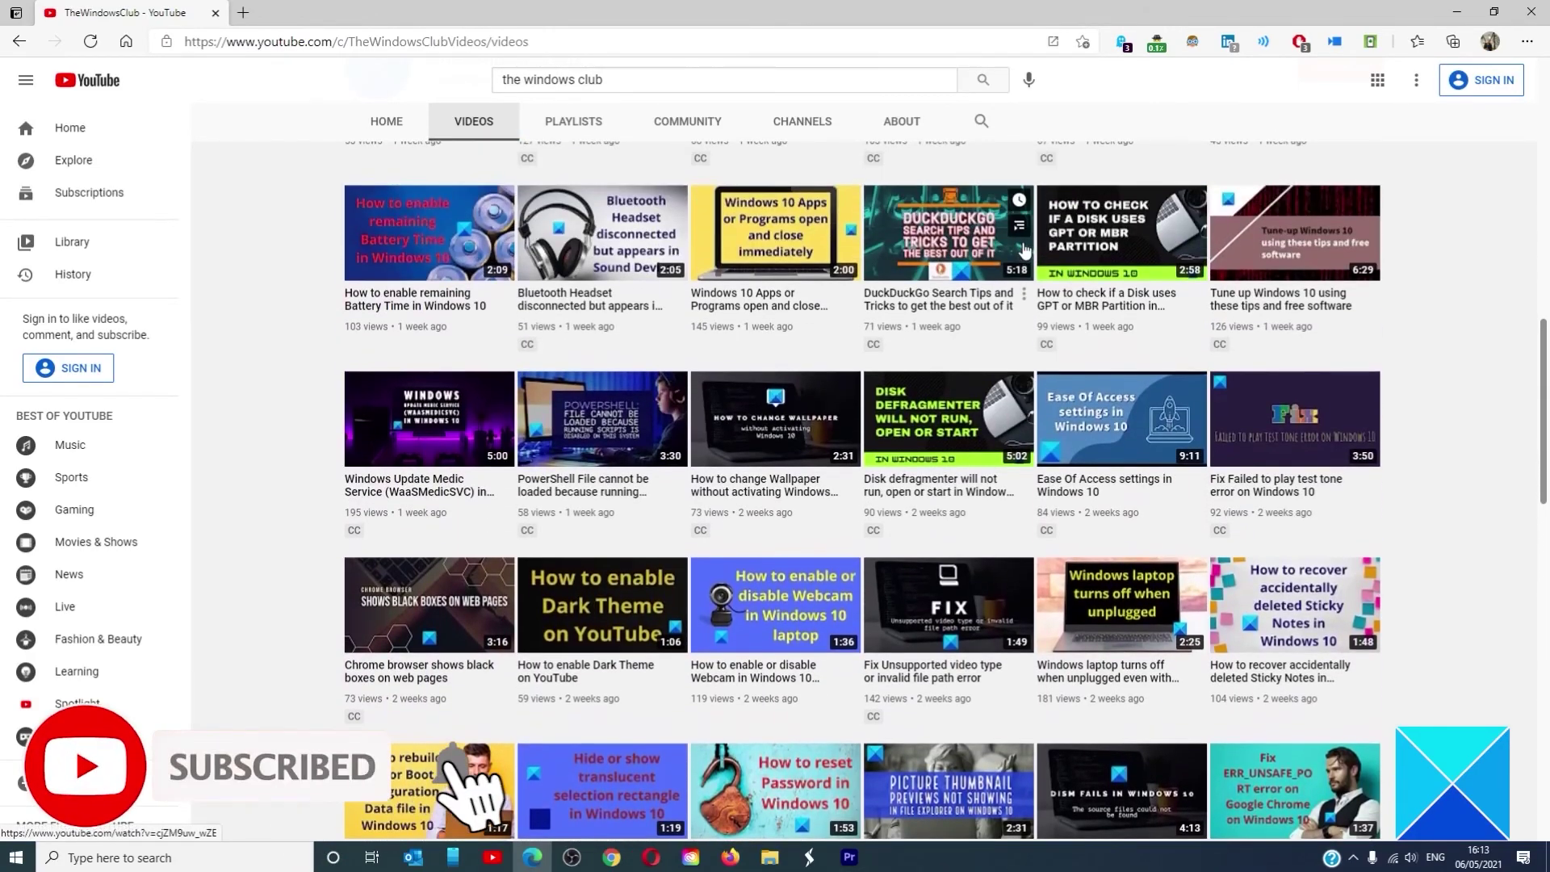